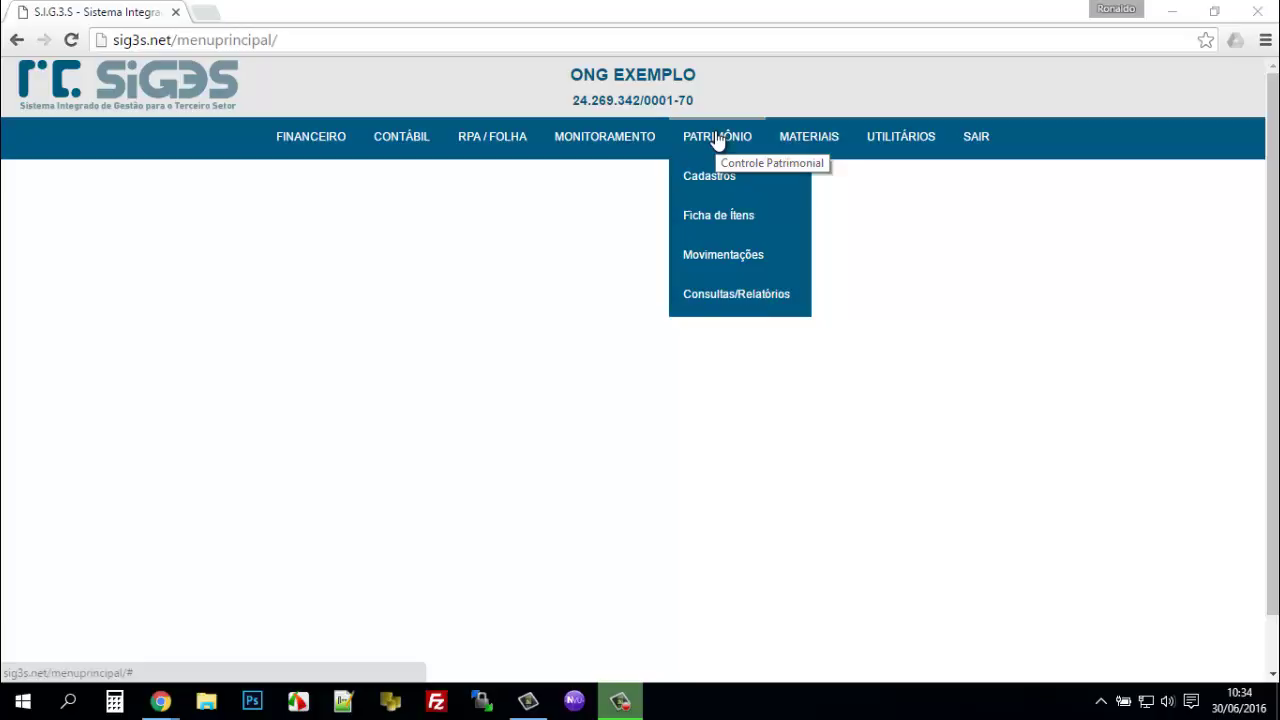
- Open the Grupos register under Patrimônio, view the Veículos group's depreciation and accounting data, and return to the group list
mouse_move(713, 180)
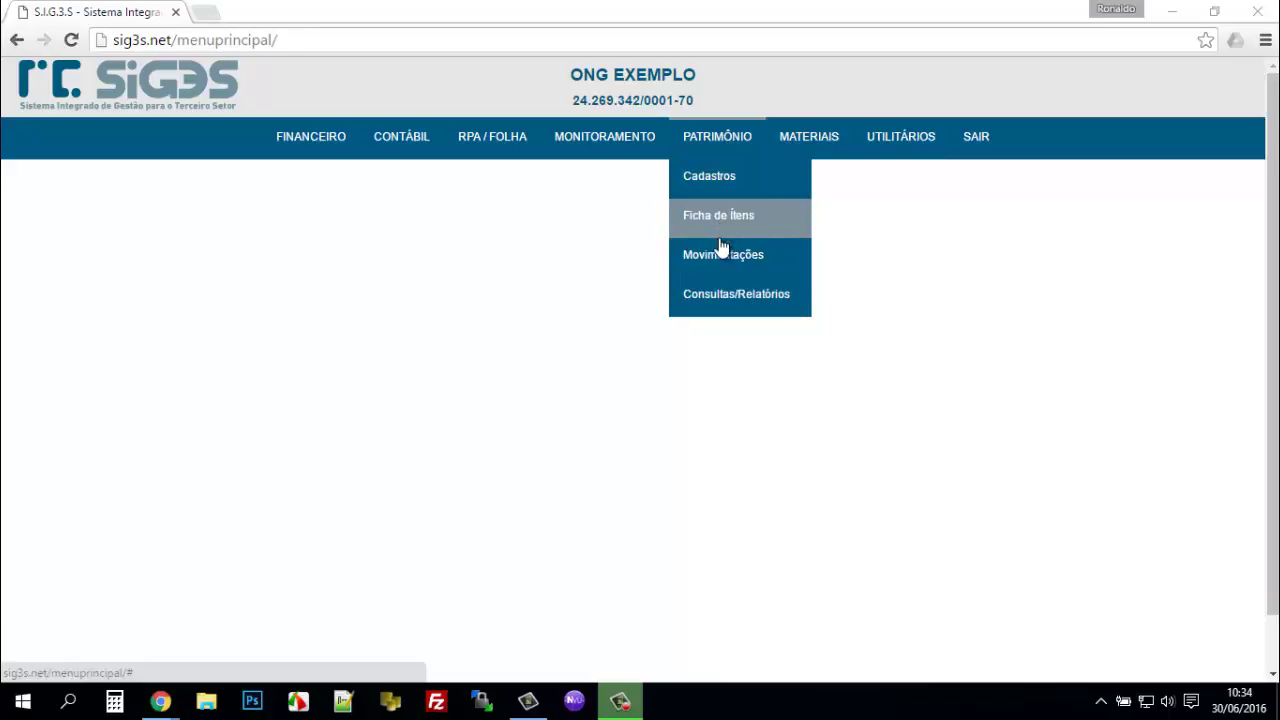
mouse_move(722, 258)
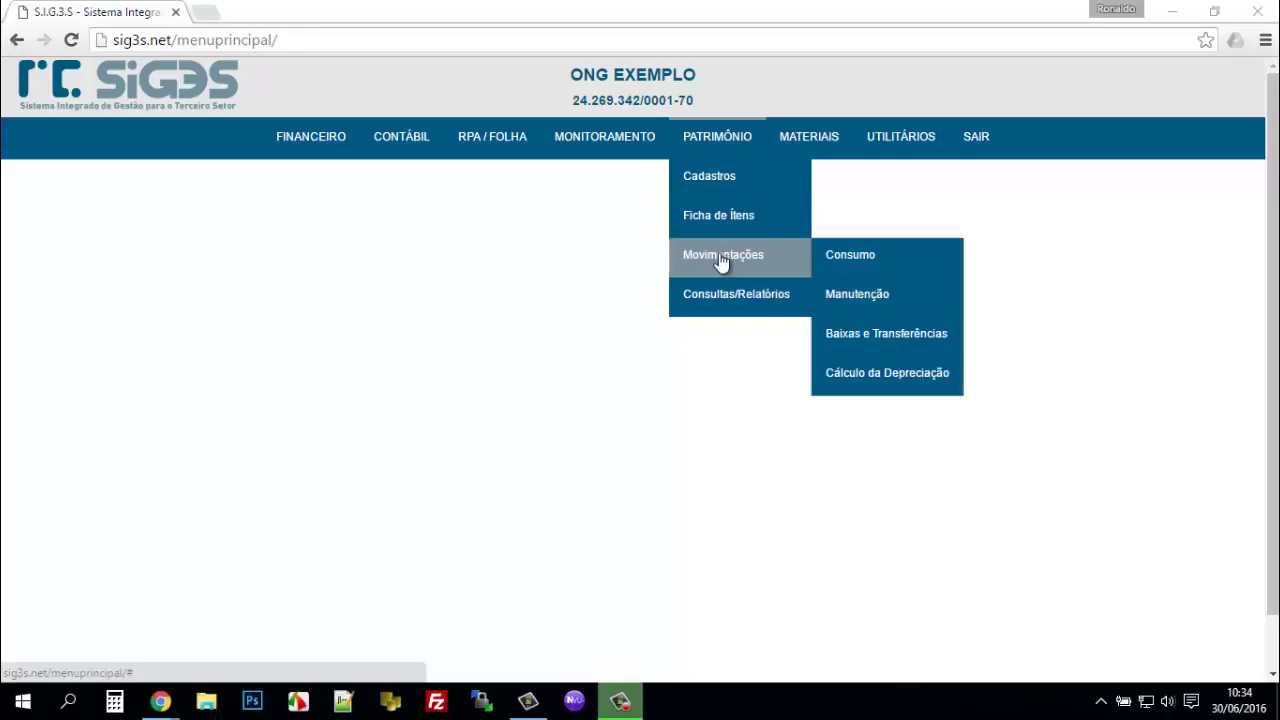
mouse_move(721, 296)
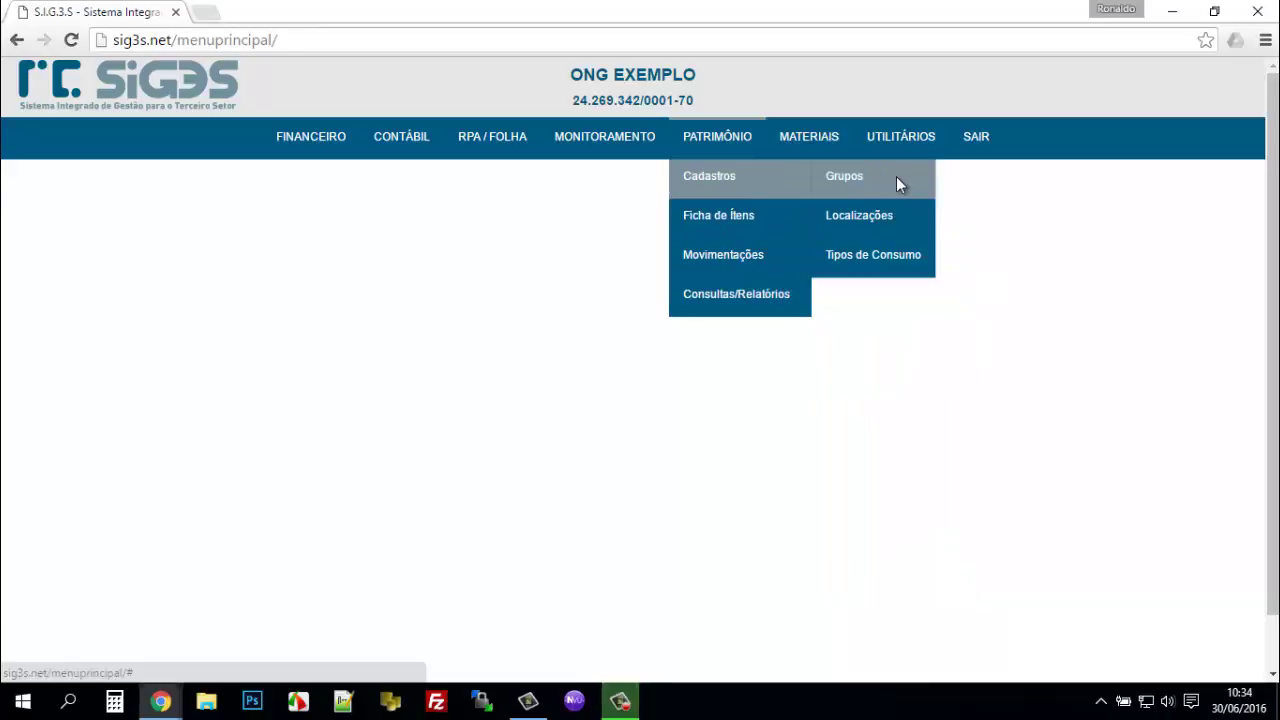
click(896, 176)
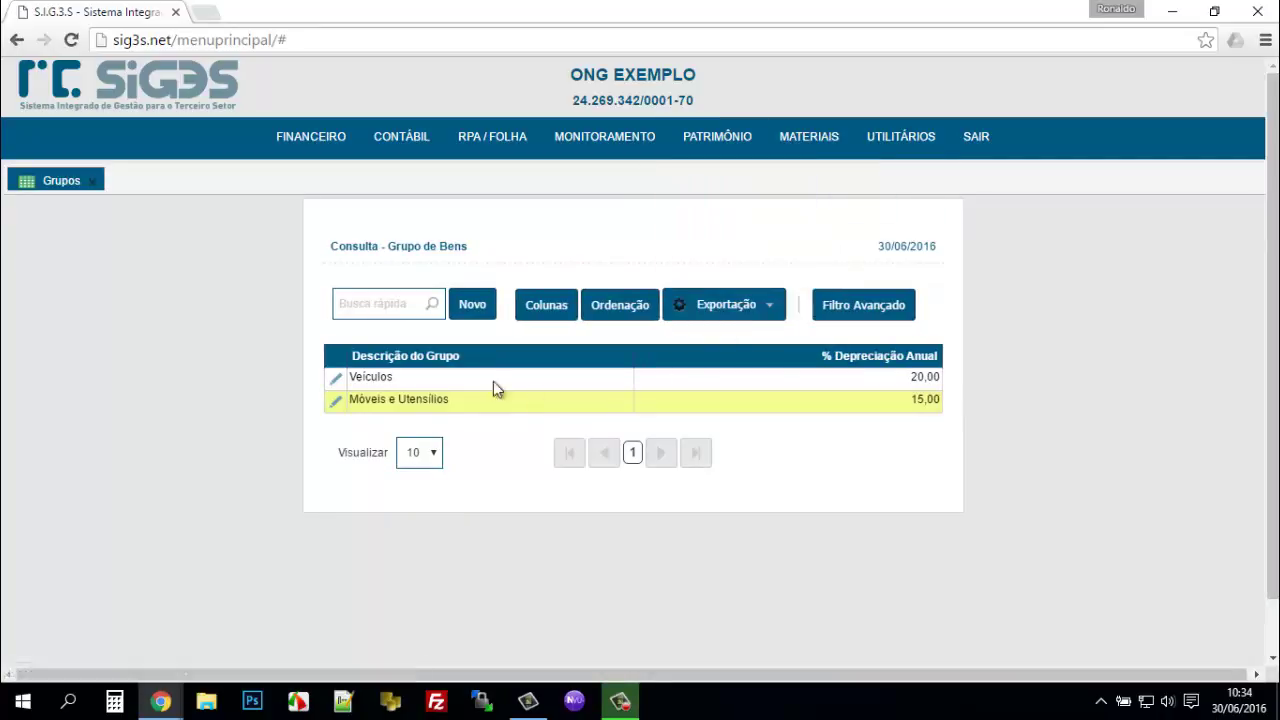
click(334, 380)
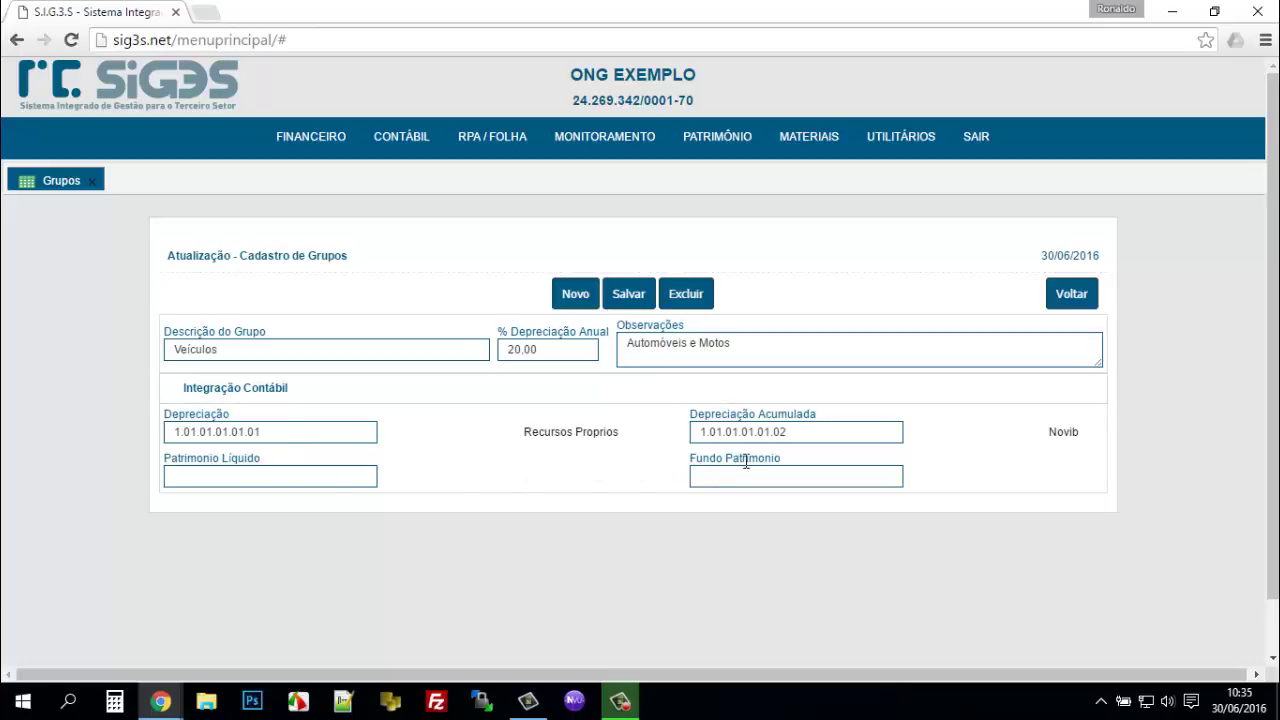
click(1072, 294)
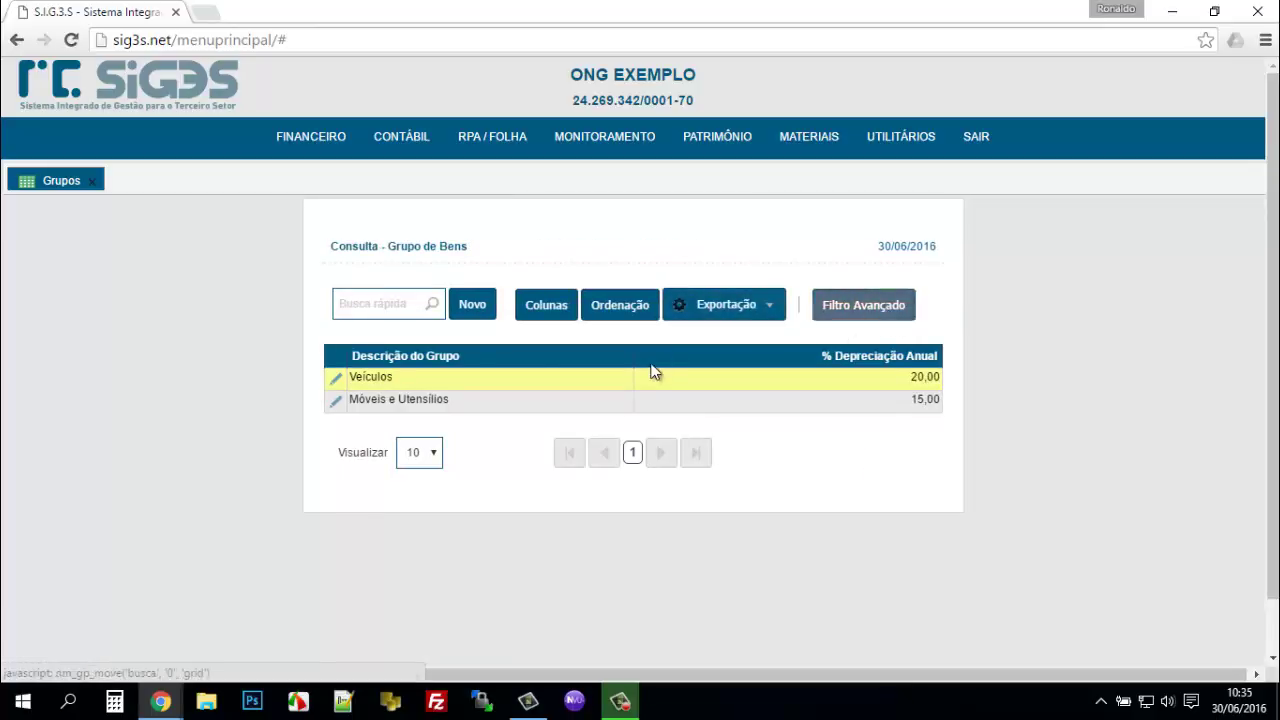
- Open the Localizações register, view the editable fields of Setor Administrativo, and cancel the edit
mouse_move(717, 140)
mouse_move(740, 178)
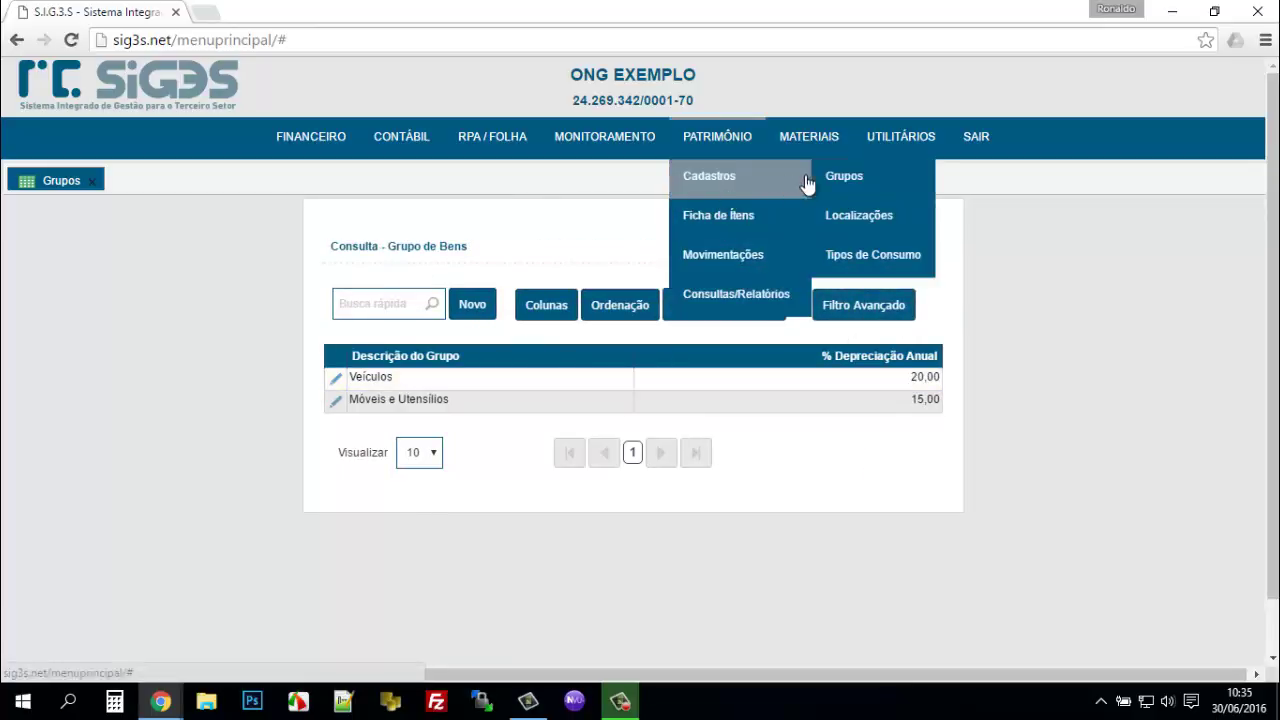
click(852, 214)
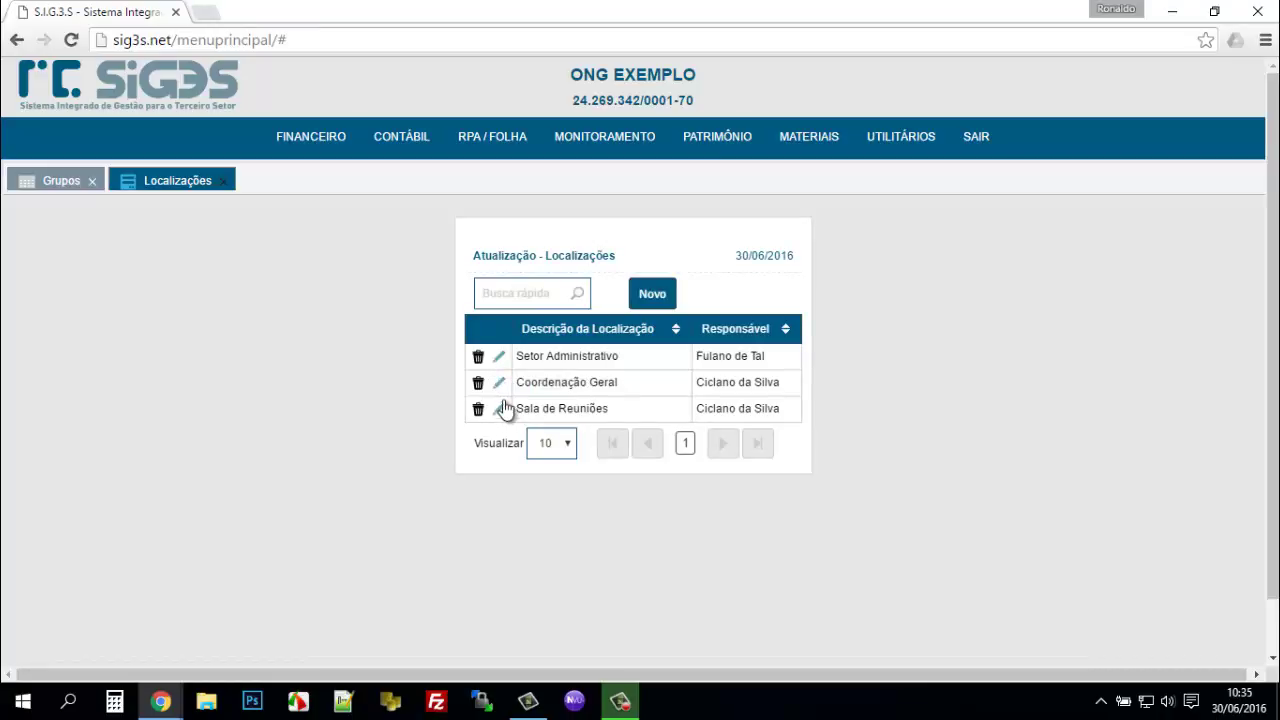
click(499, 360)
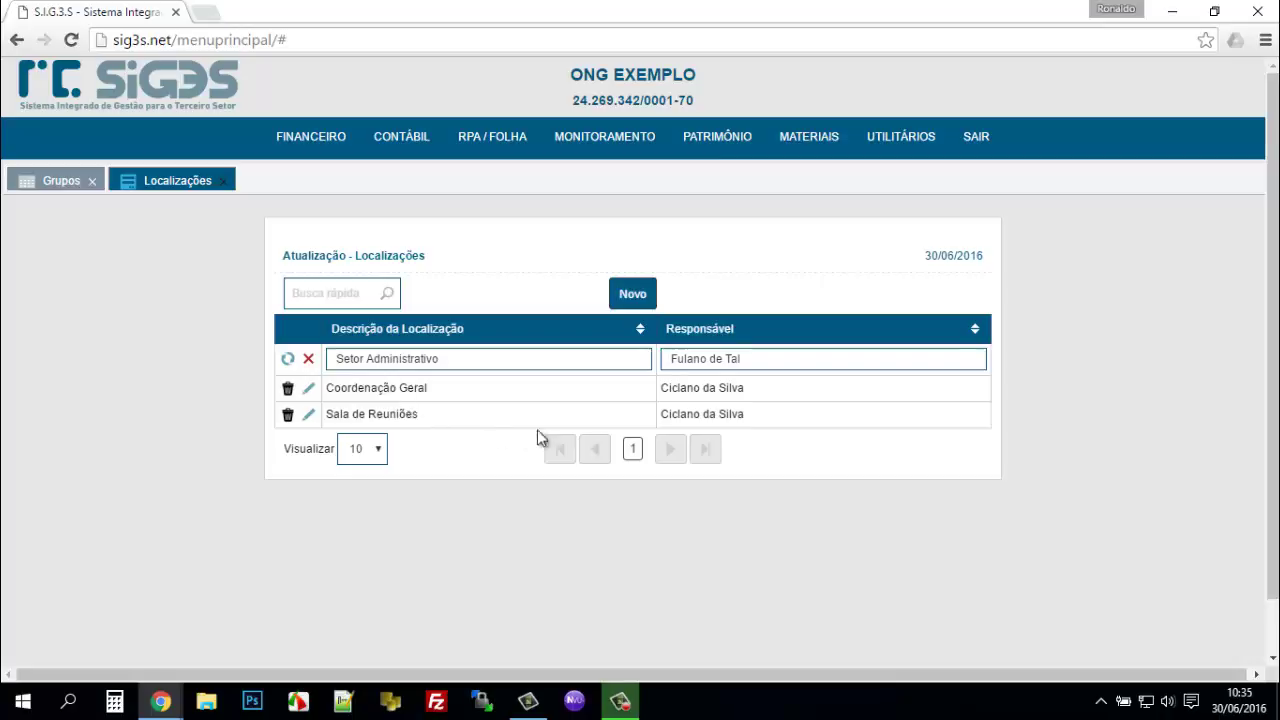
click(309, 358)
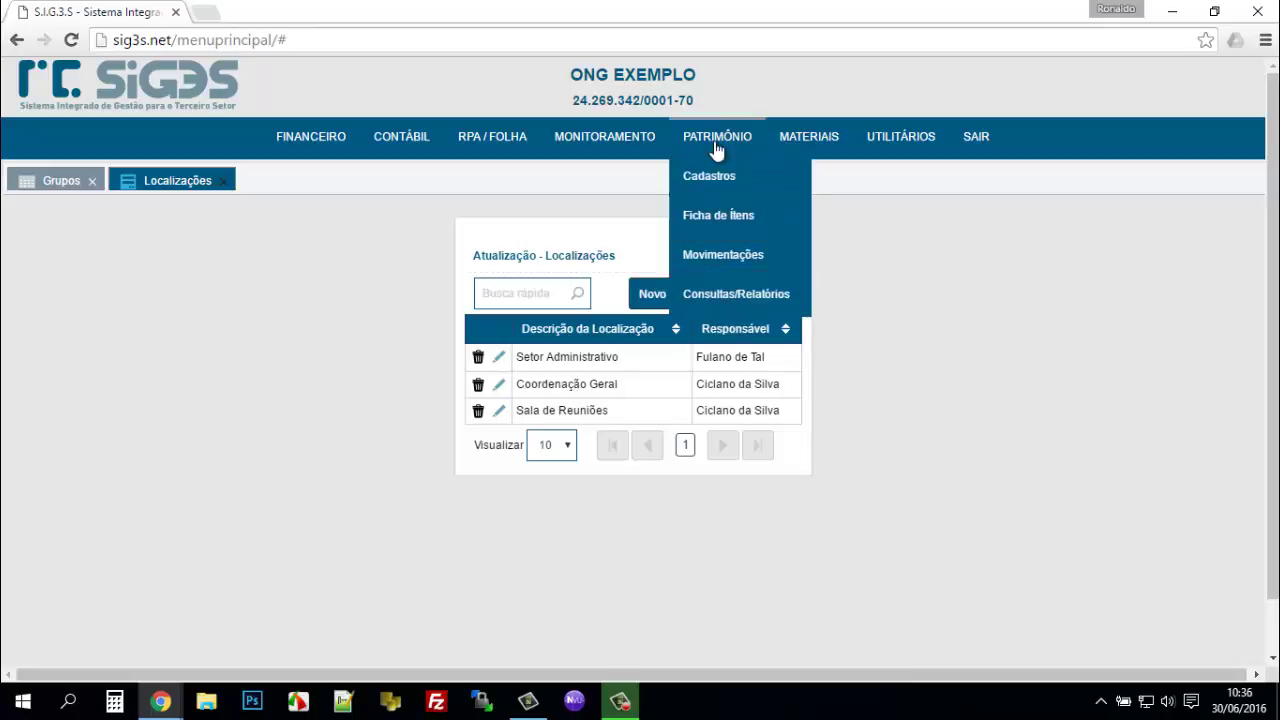
- Open the Tipos de Consumo register of the Patrimônio module to view the consumption types
mouse_move(717, 143)
mouse_move(748, 180)
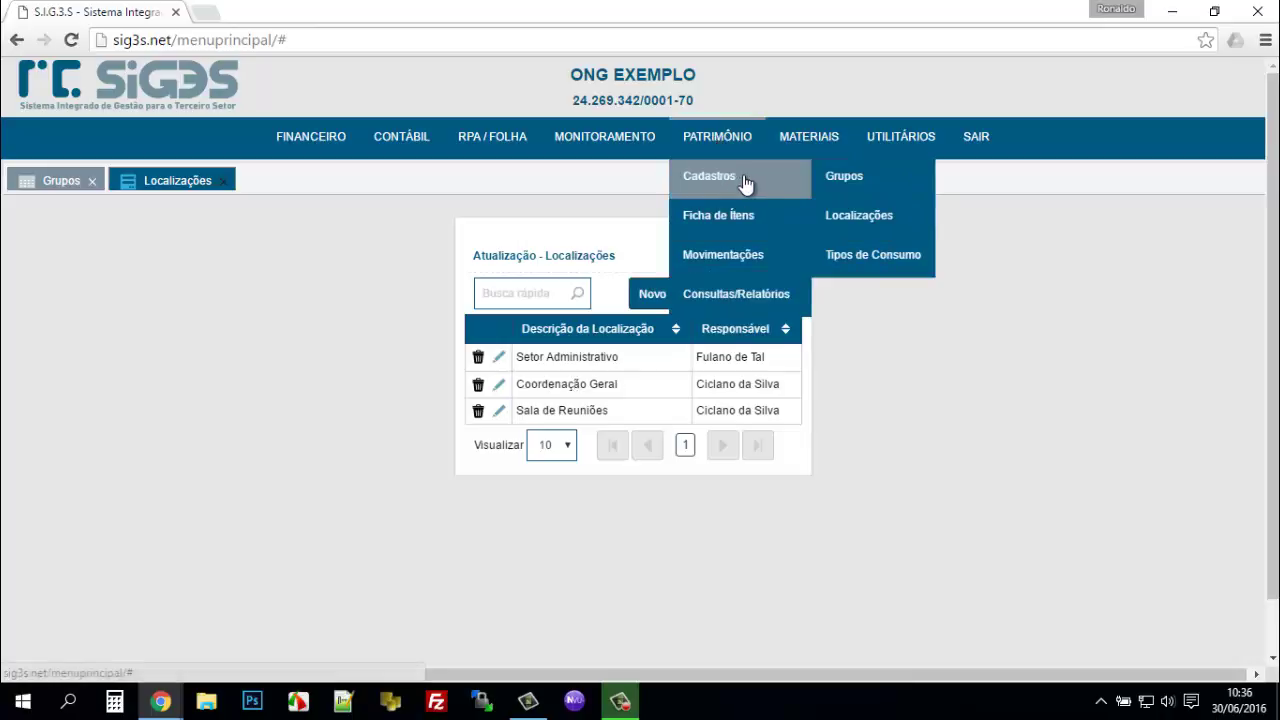
click(876, 256)
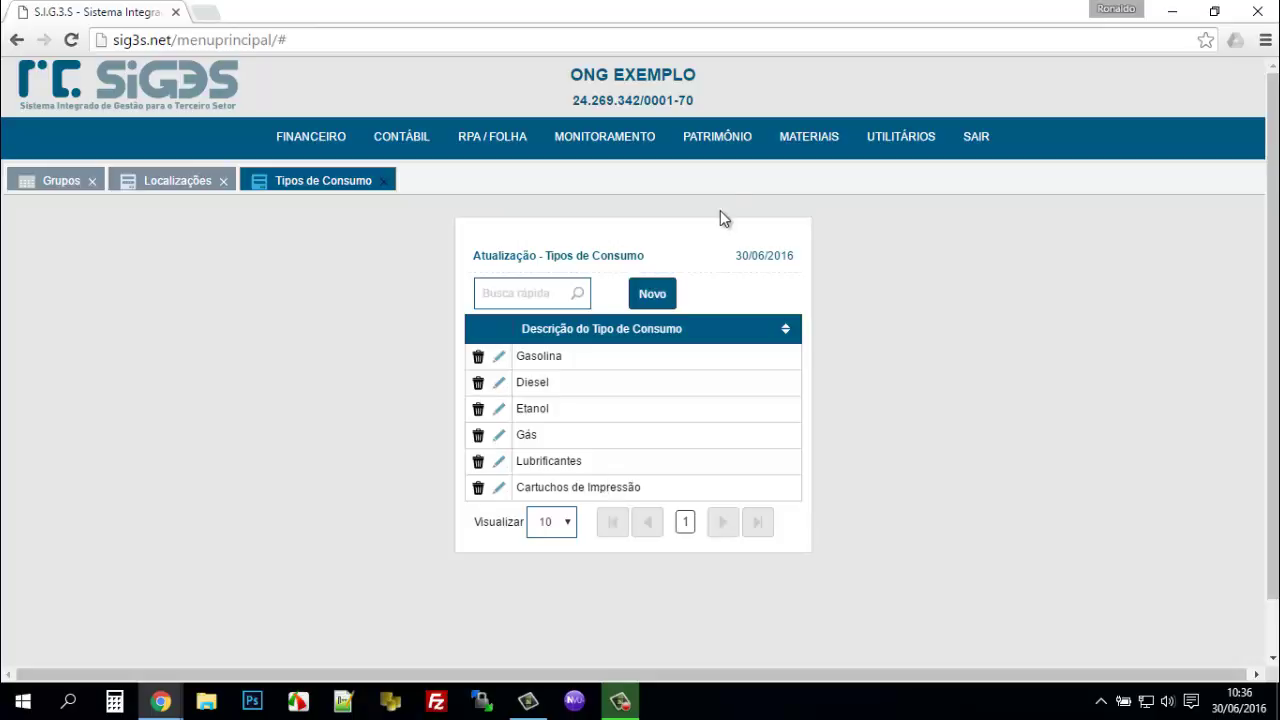
- List all item records in Ficha de Ítens without filters and open the Automóvel Sandero record
mouse_move(717, 140)
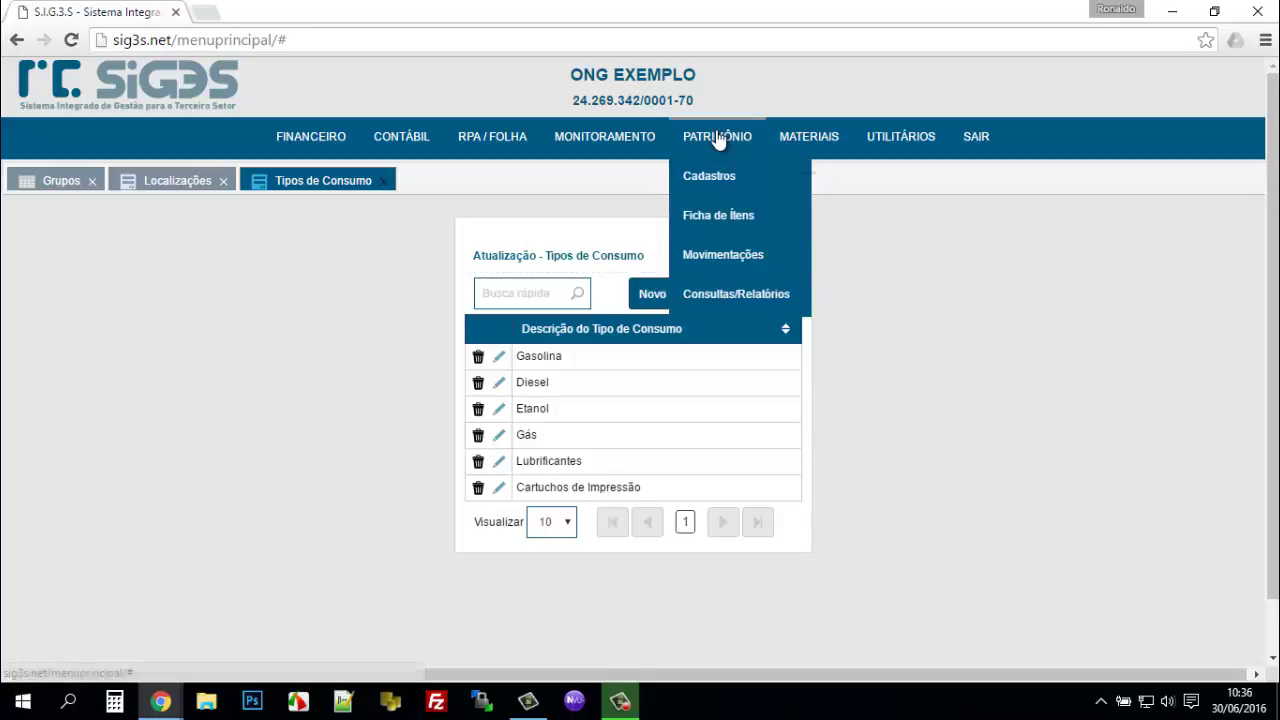
click(716, 217)
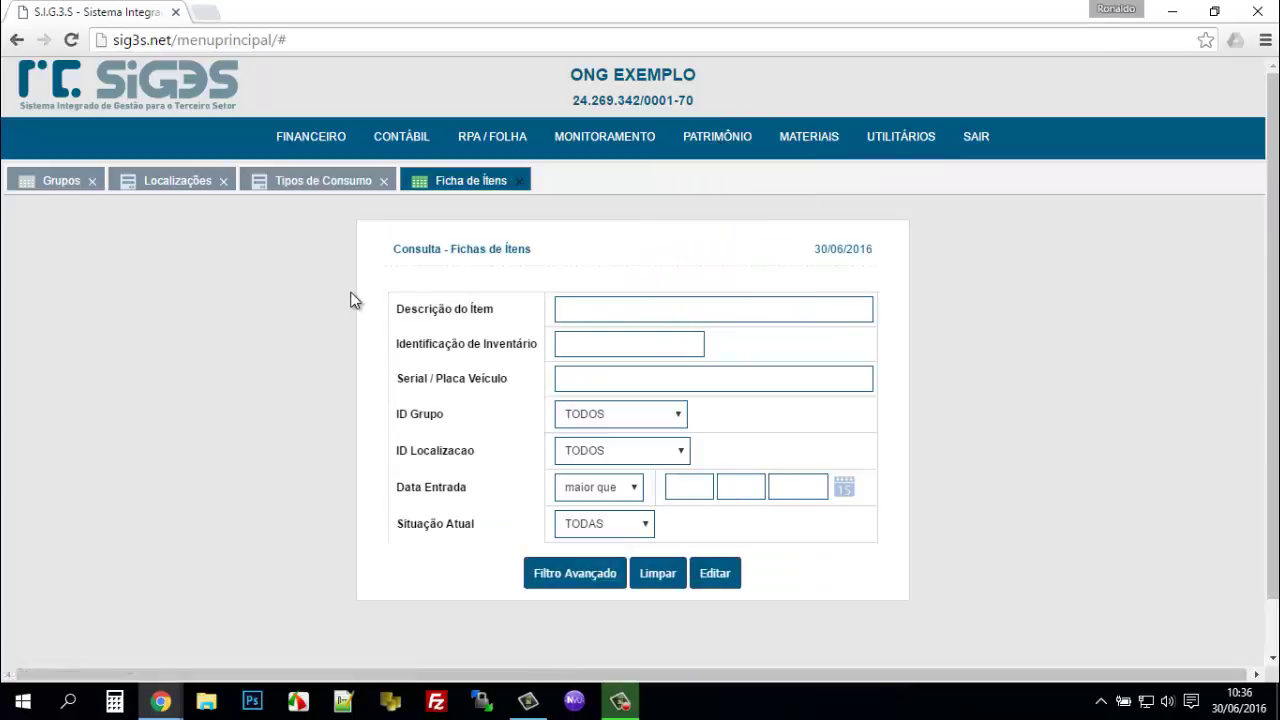
click(578, 583)
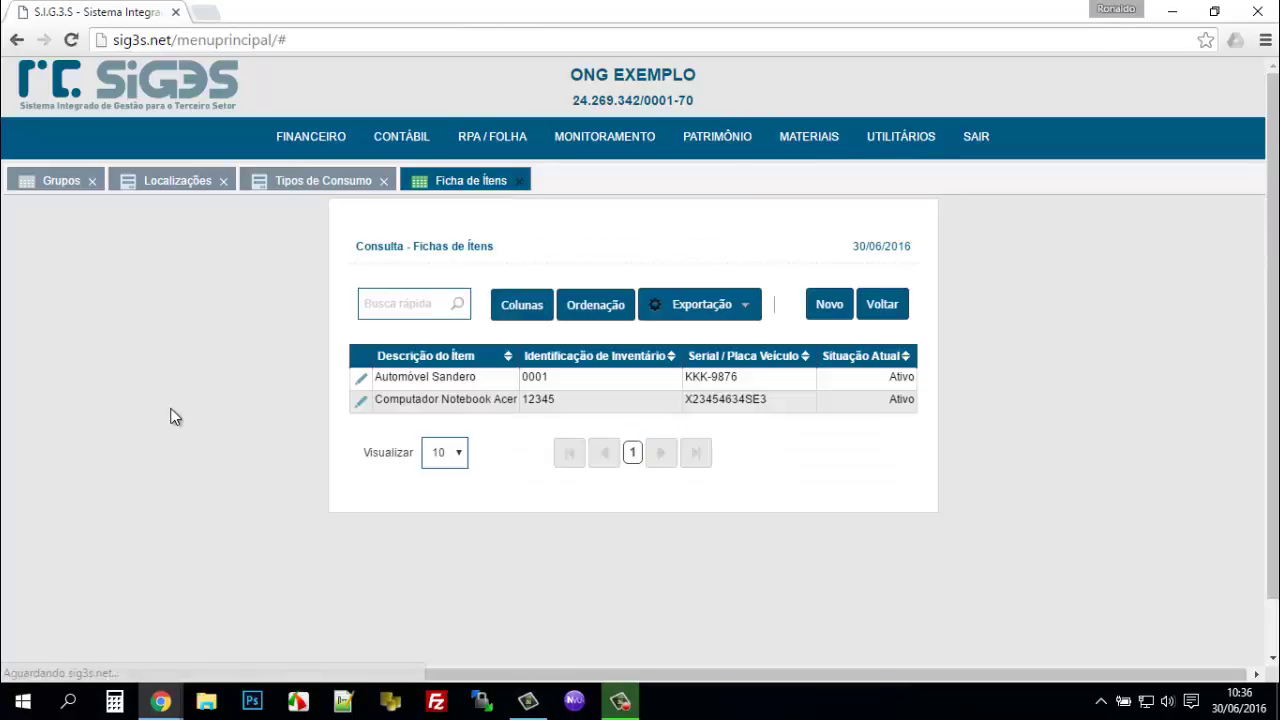
click(360, 379)
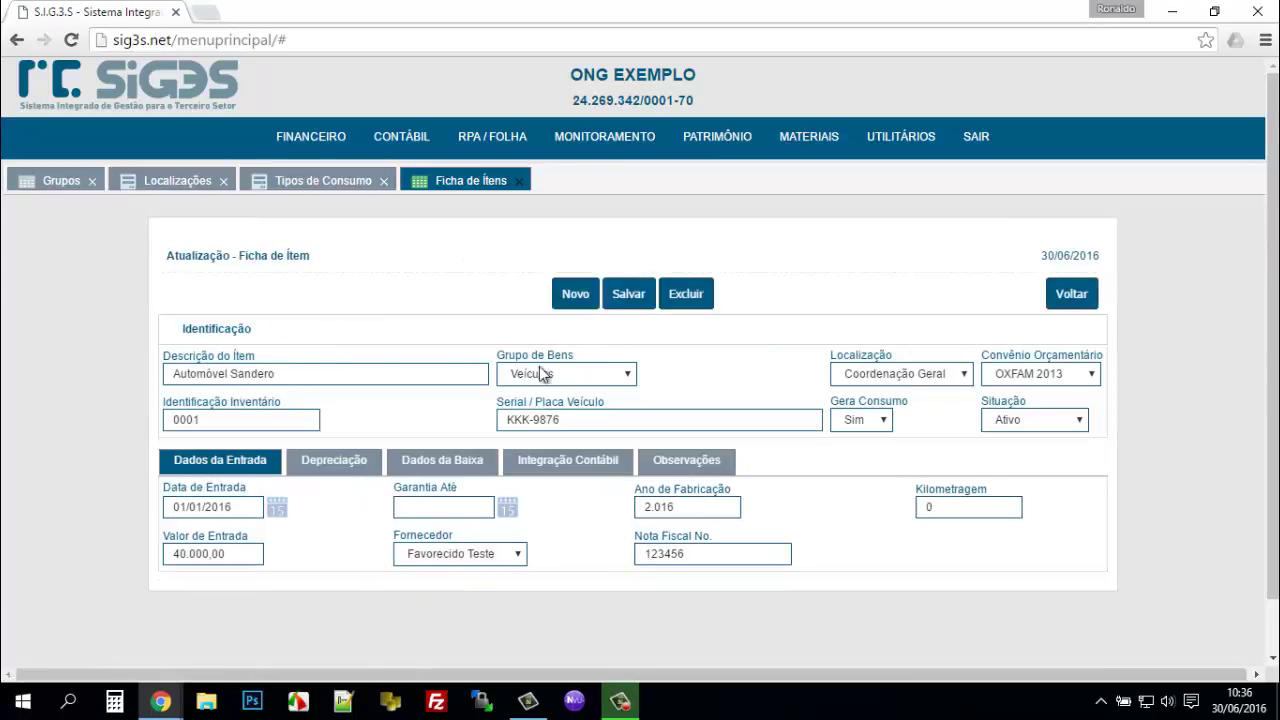
- Check the available choices for Grupo de Bens, Localização and Fornecedor in the Automóvel Sandero record, keeping the current selections
click(628, 374)
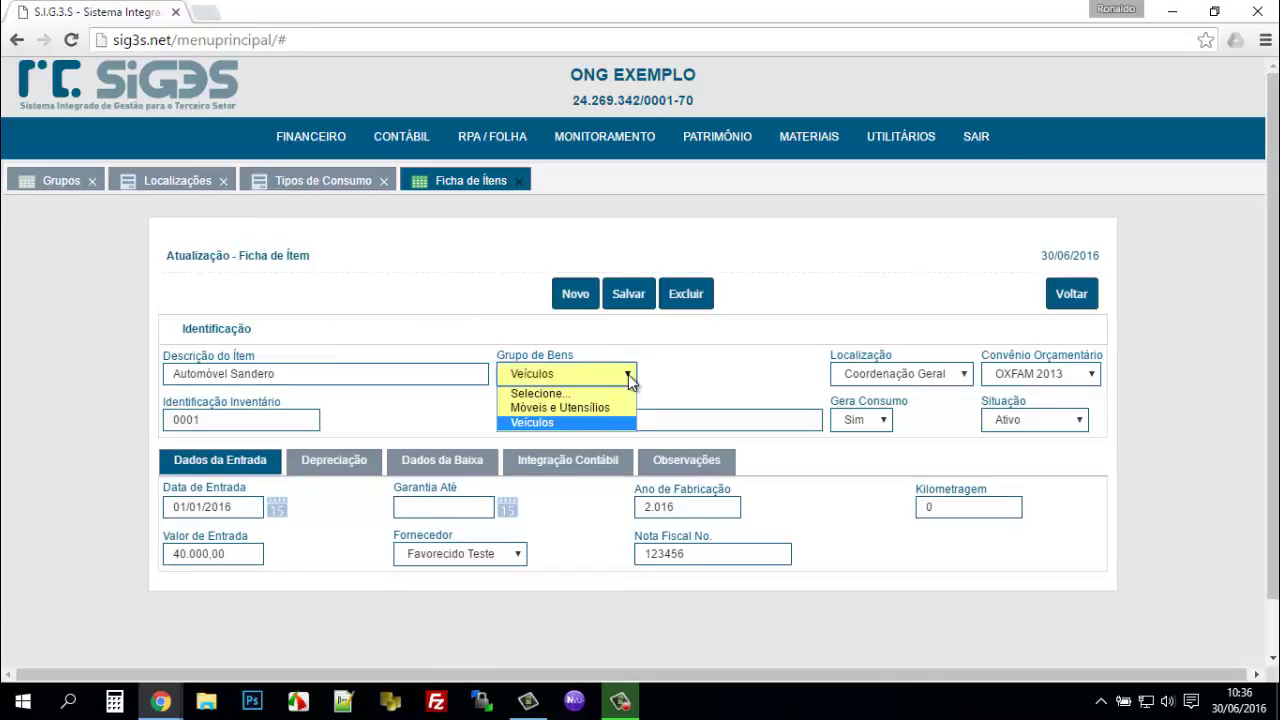
click(628, 374)
click(894, 373)
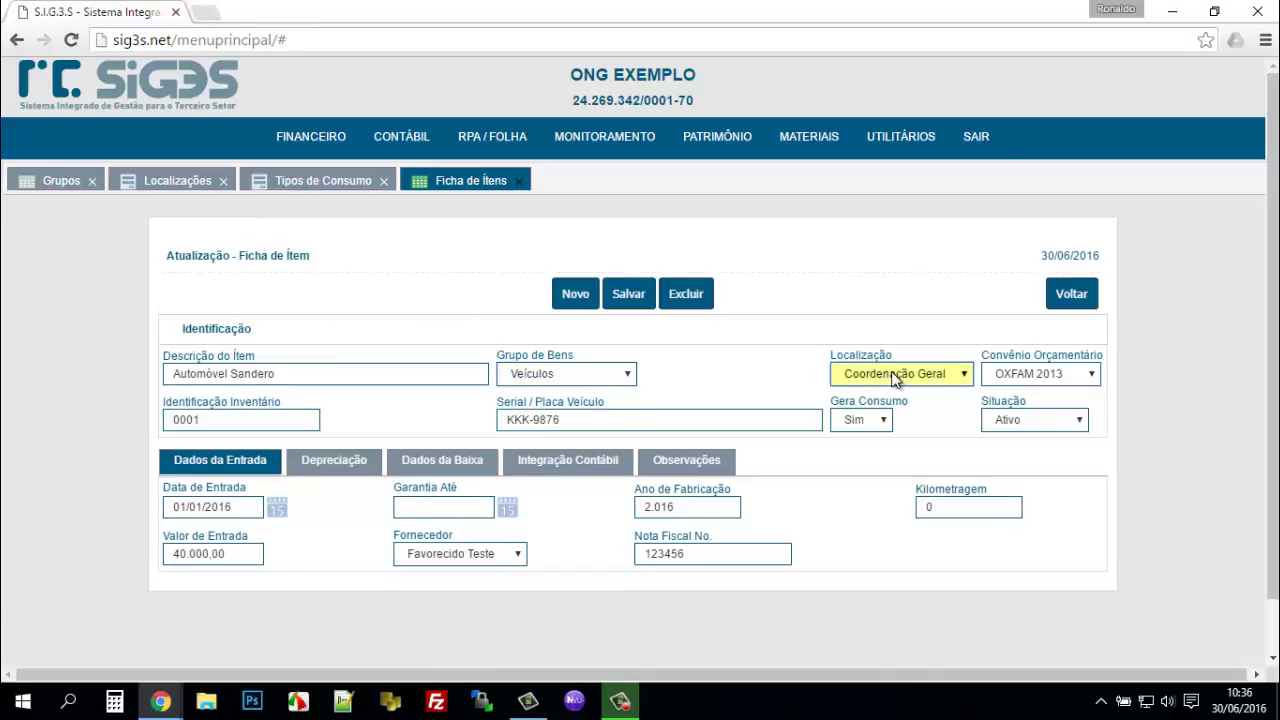
click(894, 378)
click(426, 550)
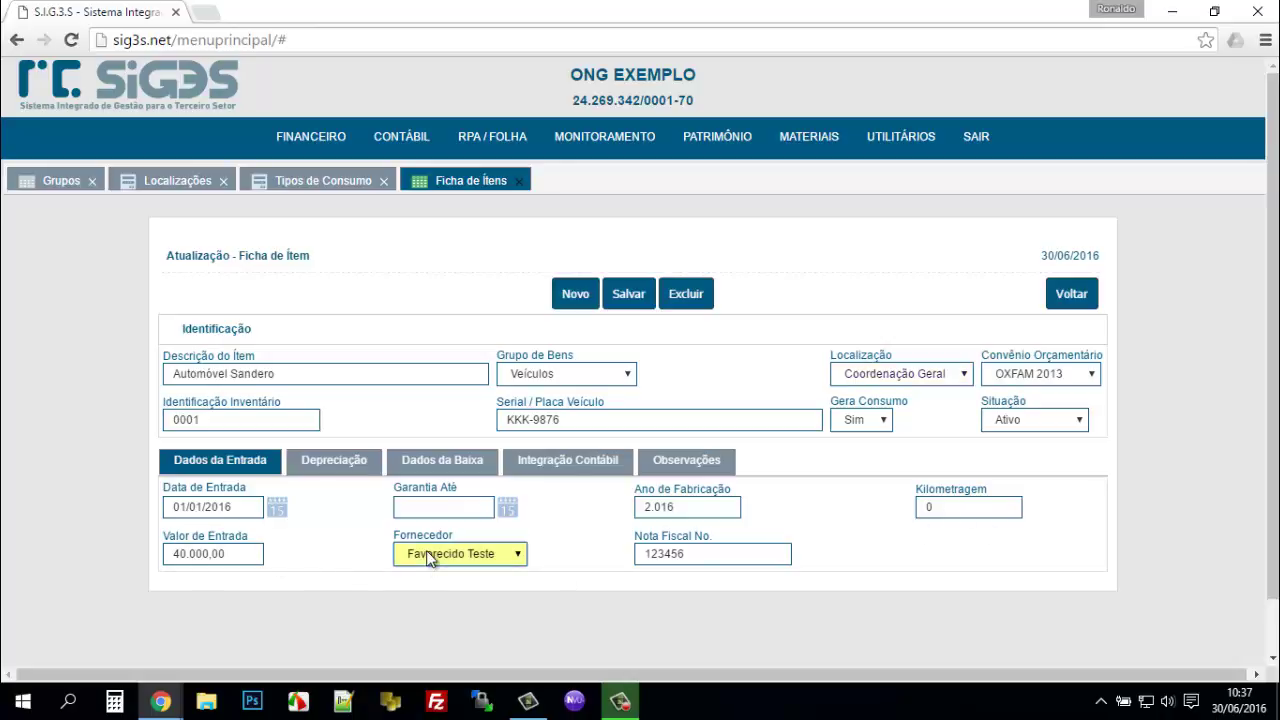
click(426, 550)
- Review the Depreciação, Dados da Baixa, Integração Contábil and Observações sections of the Automóvel Sandero record, and return to the item list
click(311, 464)
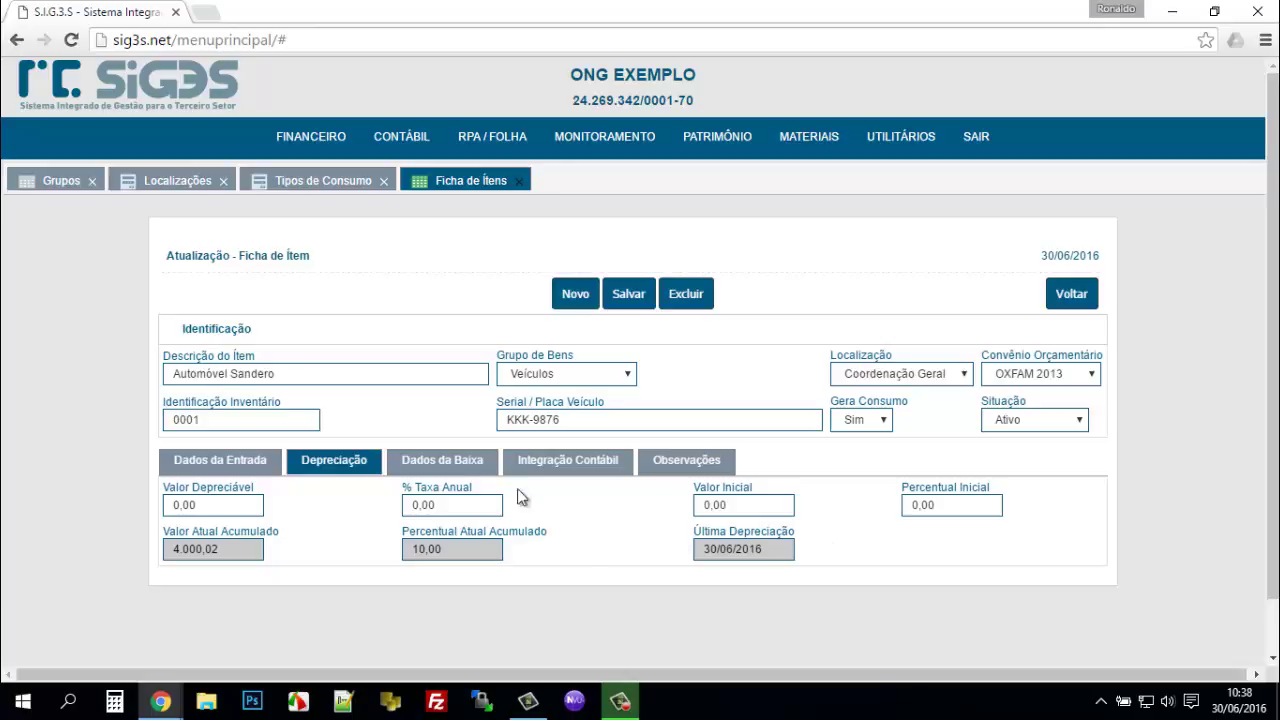
click(459, 470)
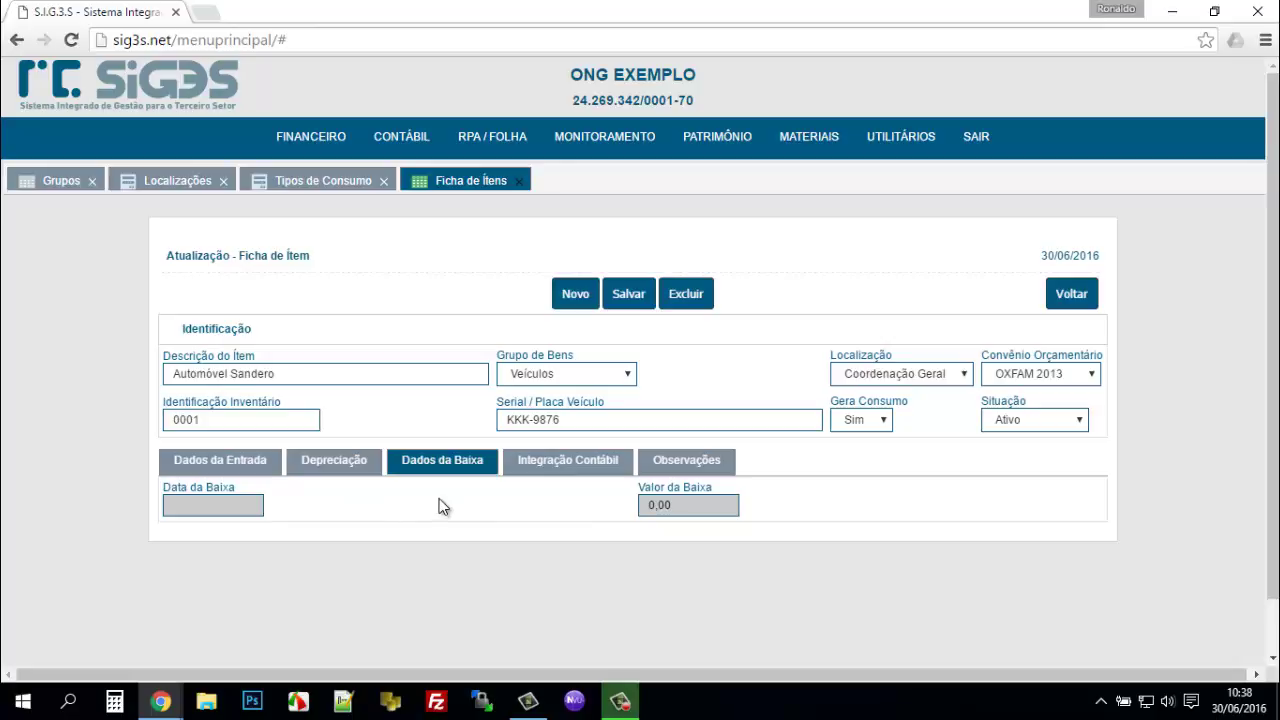
click(545, 462)
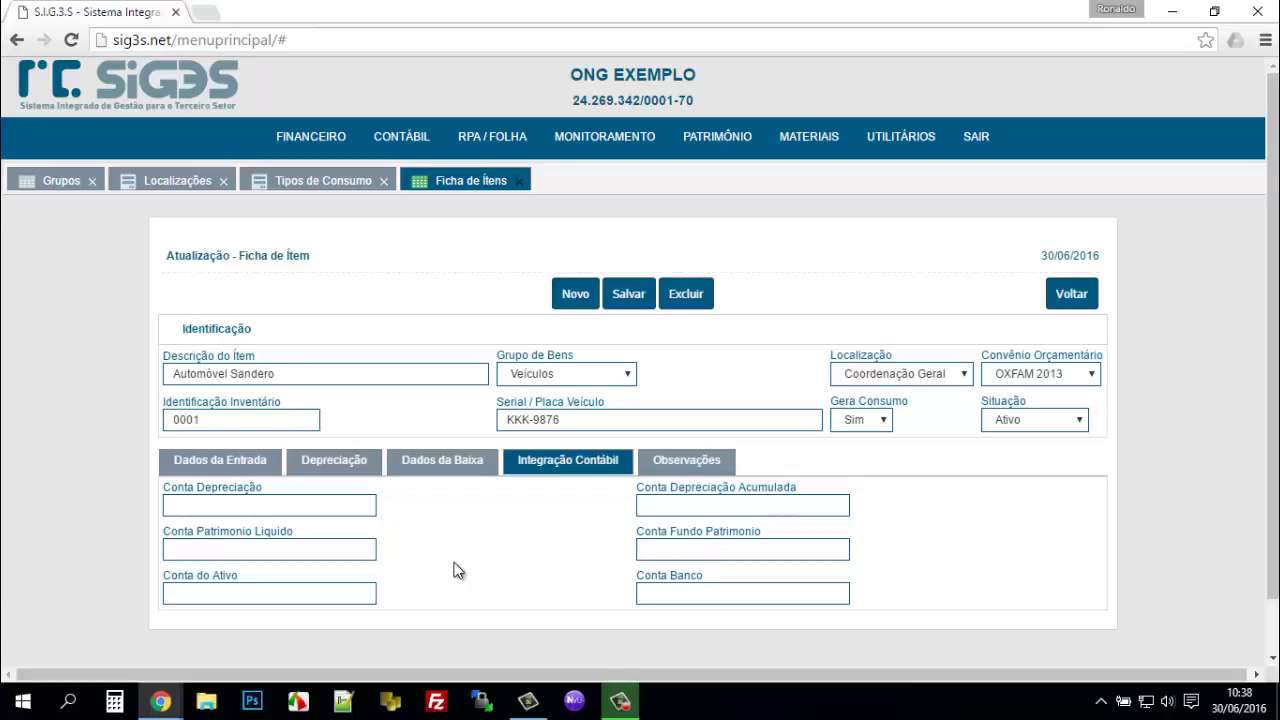
click(676, 470)
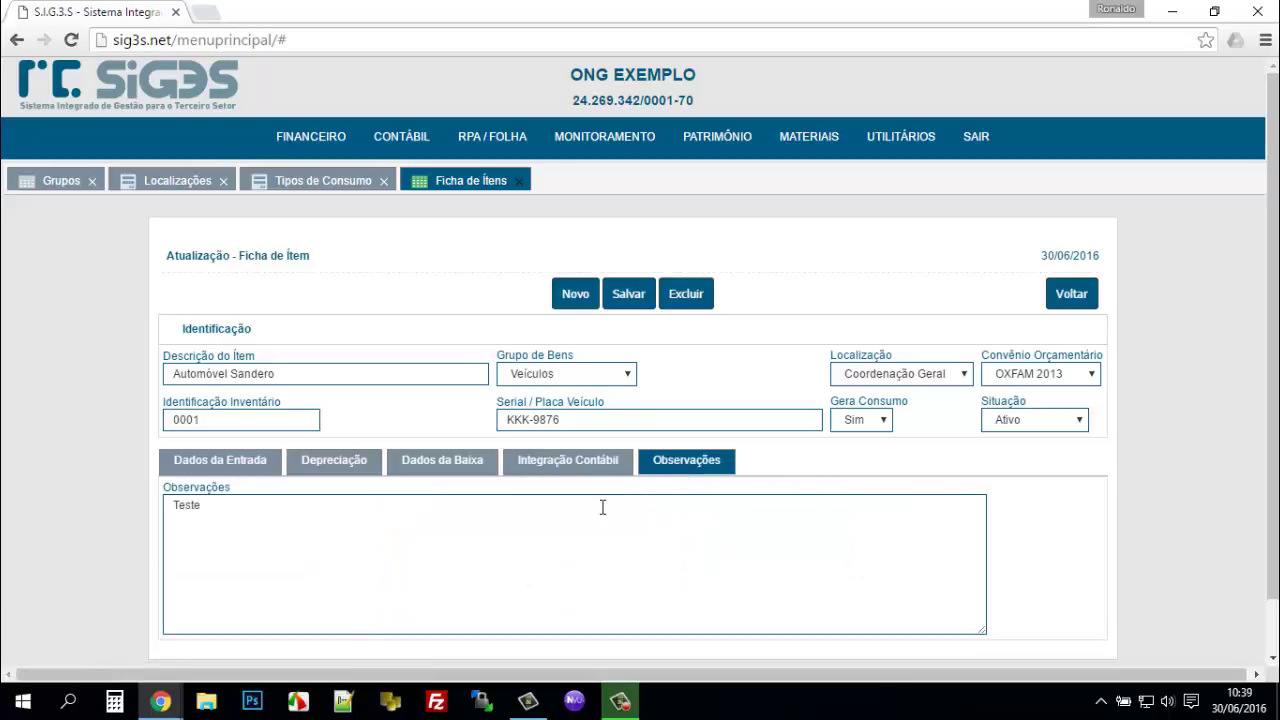
click(1073, 295)
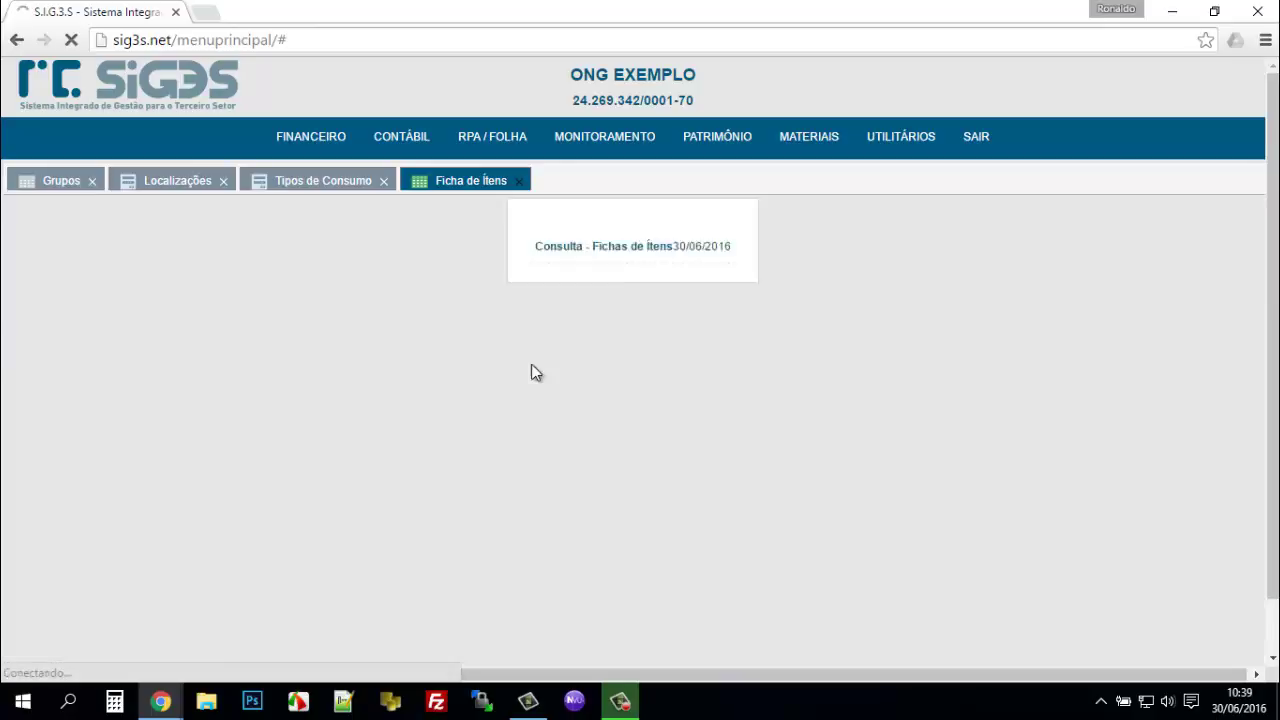
- List all Consumo entries under Movimentações without filters and open the Automóvel Sandero gasoline entry
mouse_move(709, 145)
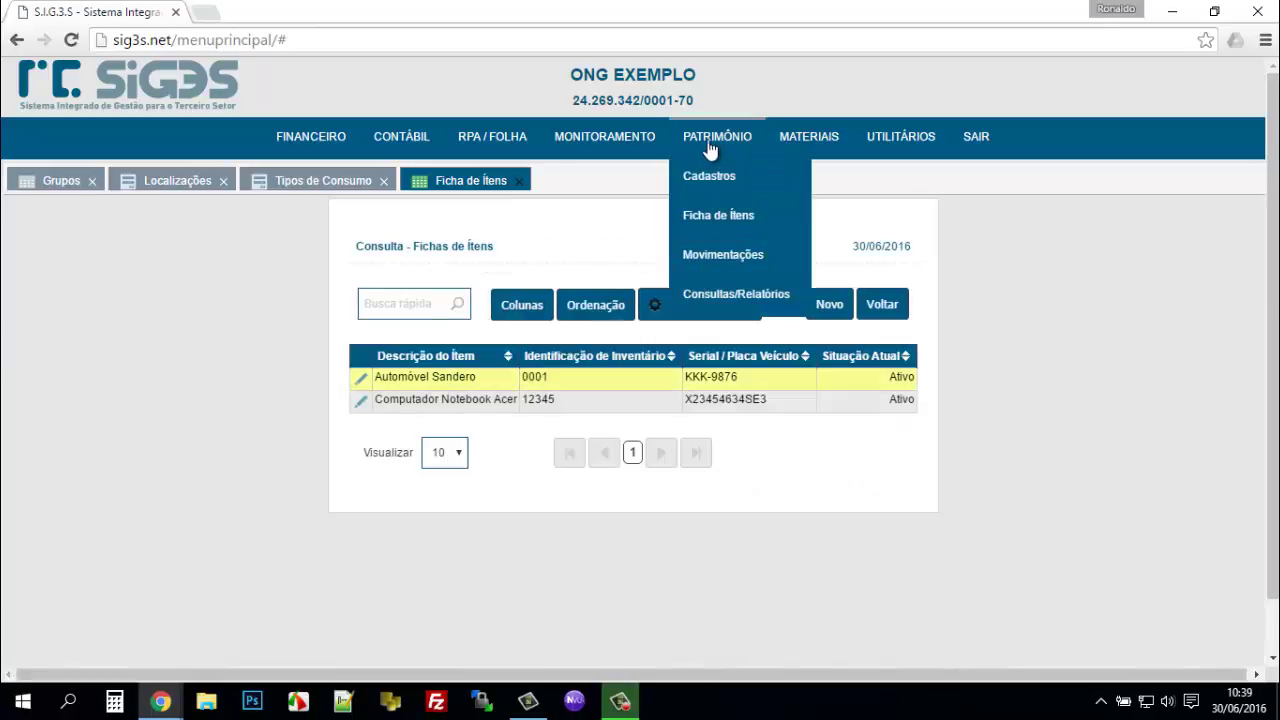
mouse_move(724, 258)
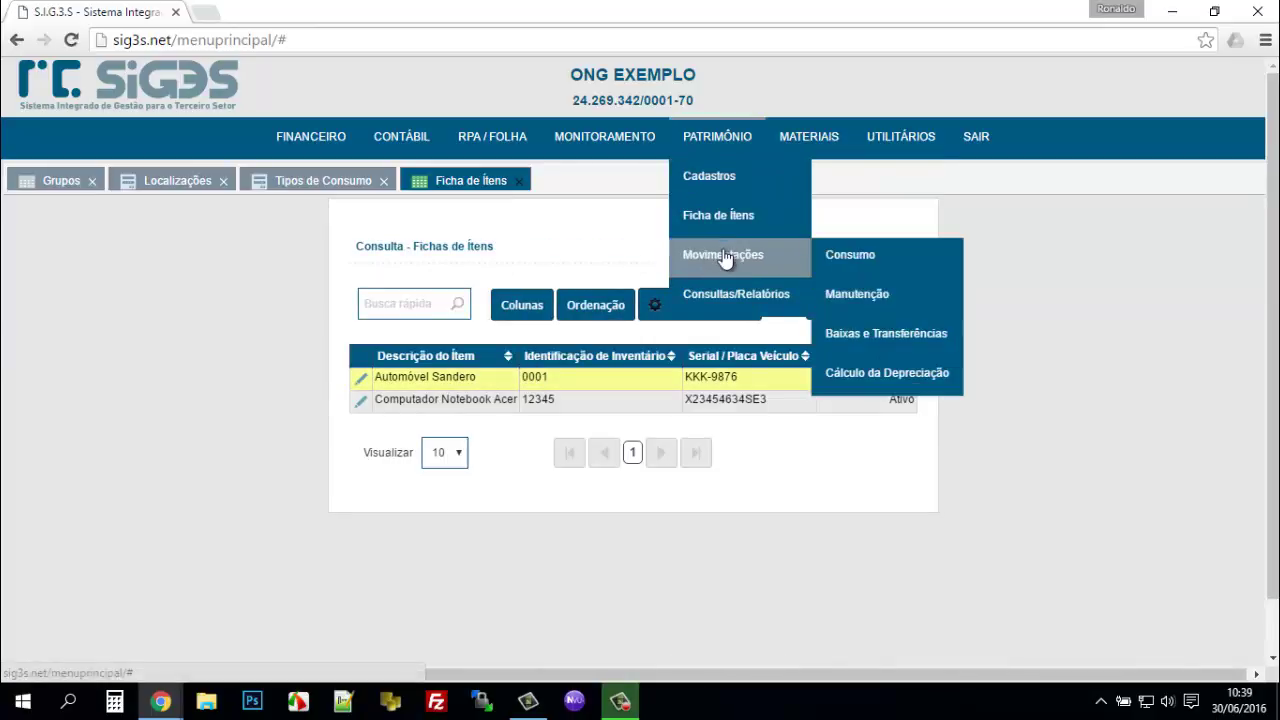
click(849, 256)
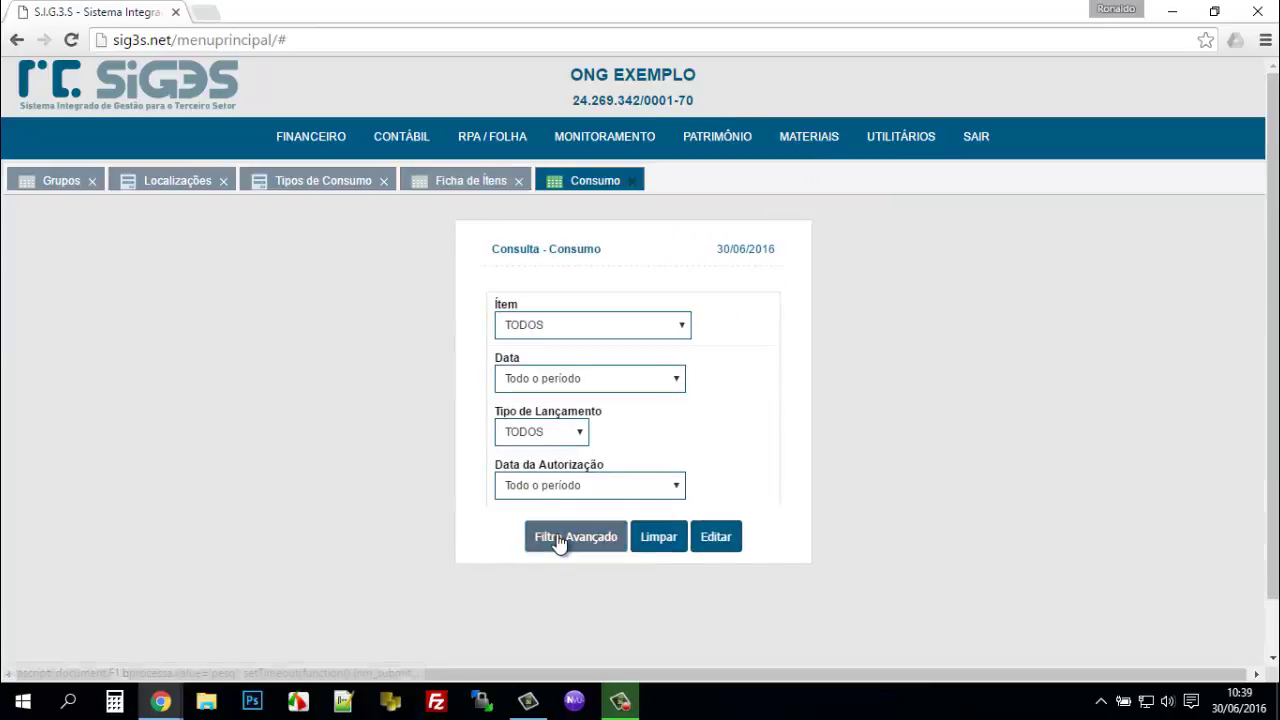
click(560, 538)
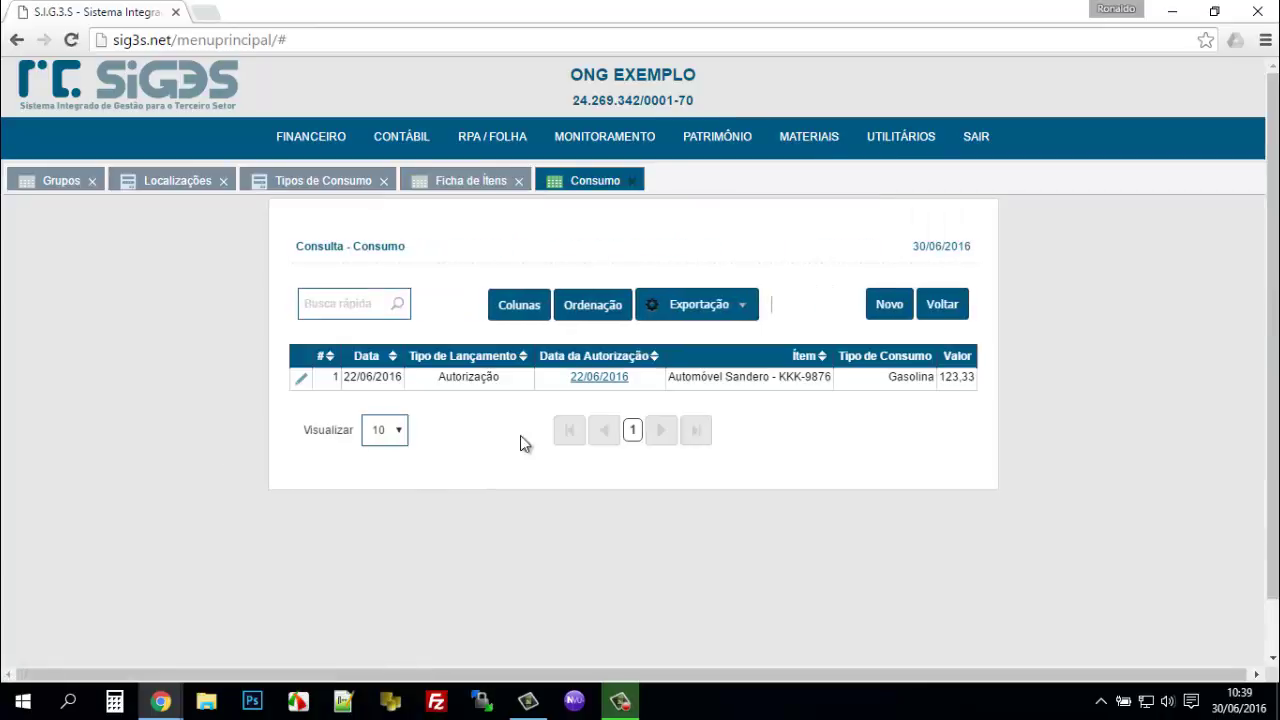
click(300, 379)
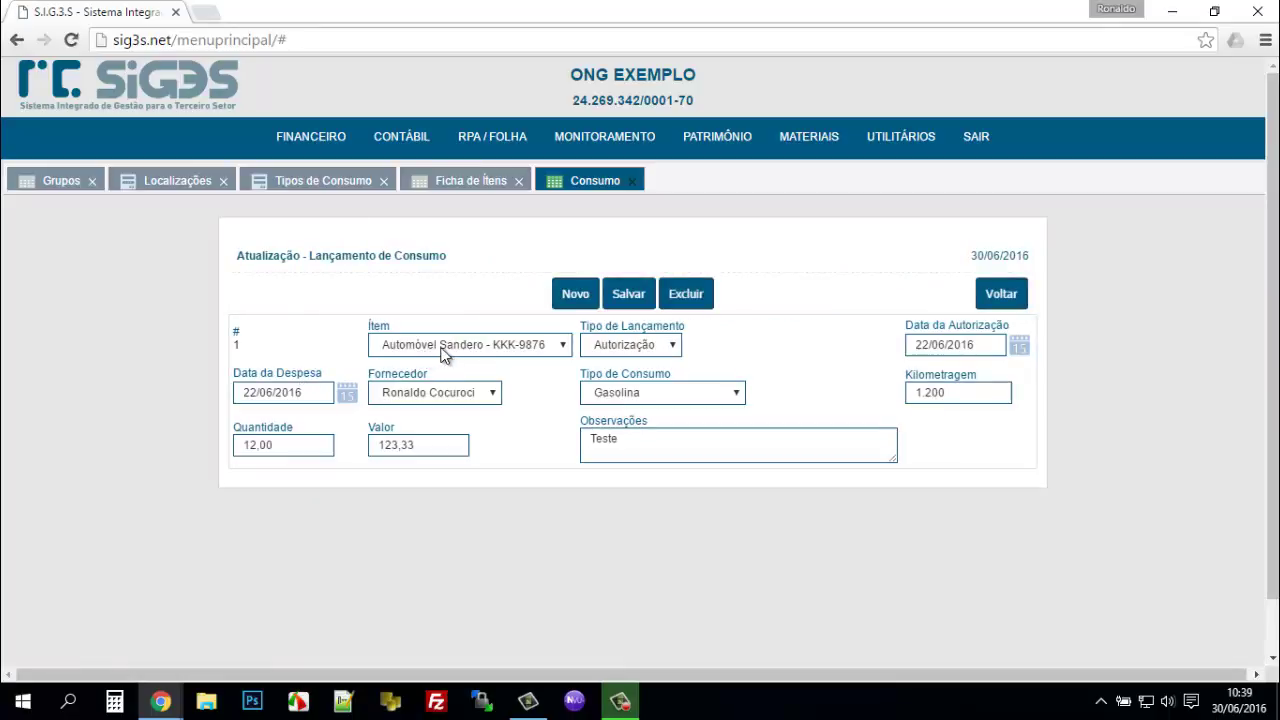
- Check the choices for Tipo de Lançamento, Fornecedor and Tipo de Consumo in the consumption entry, keeping Autorização and Gasolina
click(637, 348)
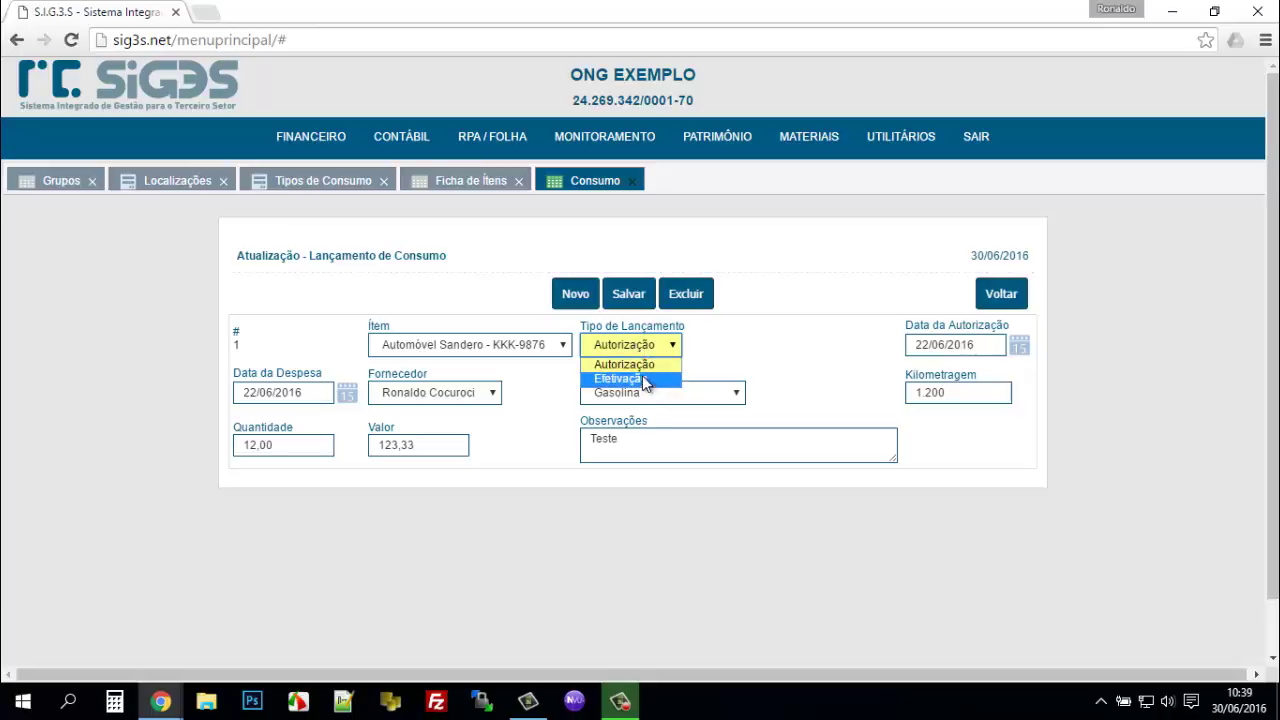
click(642, 365)
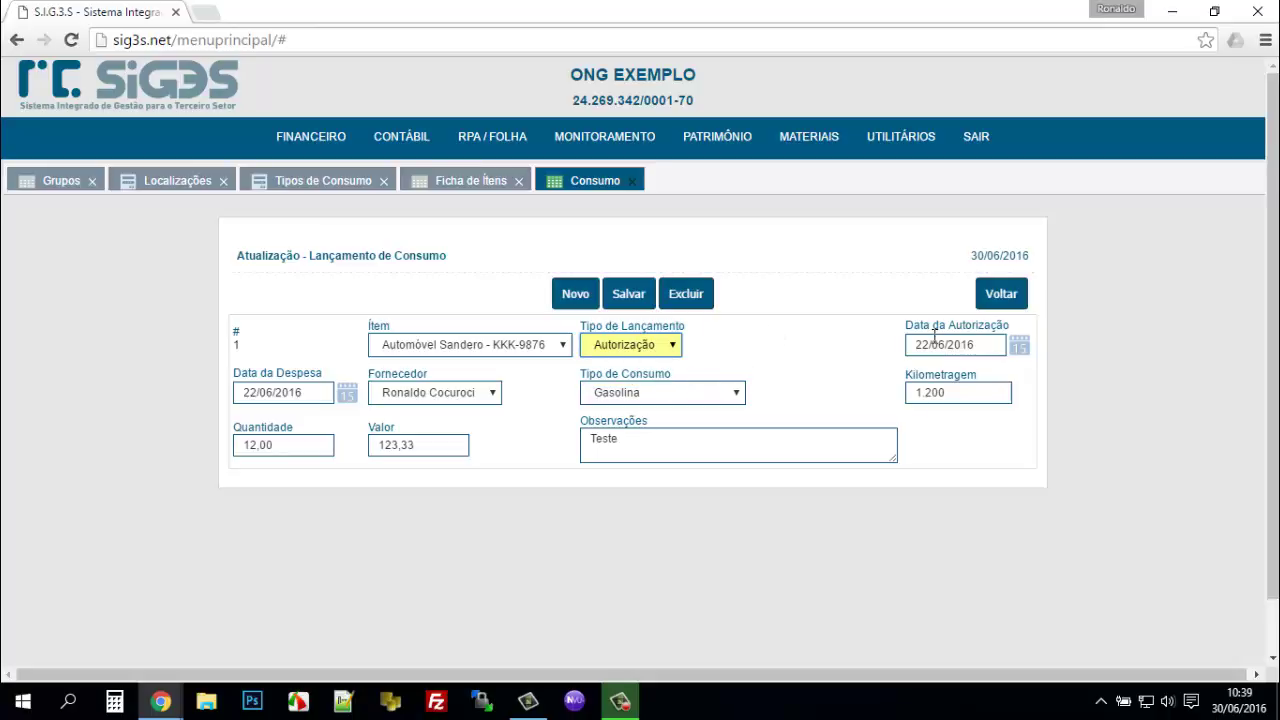
click(434, 398)
click(433, 396)
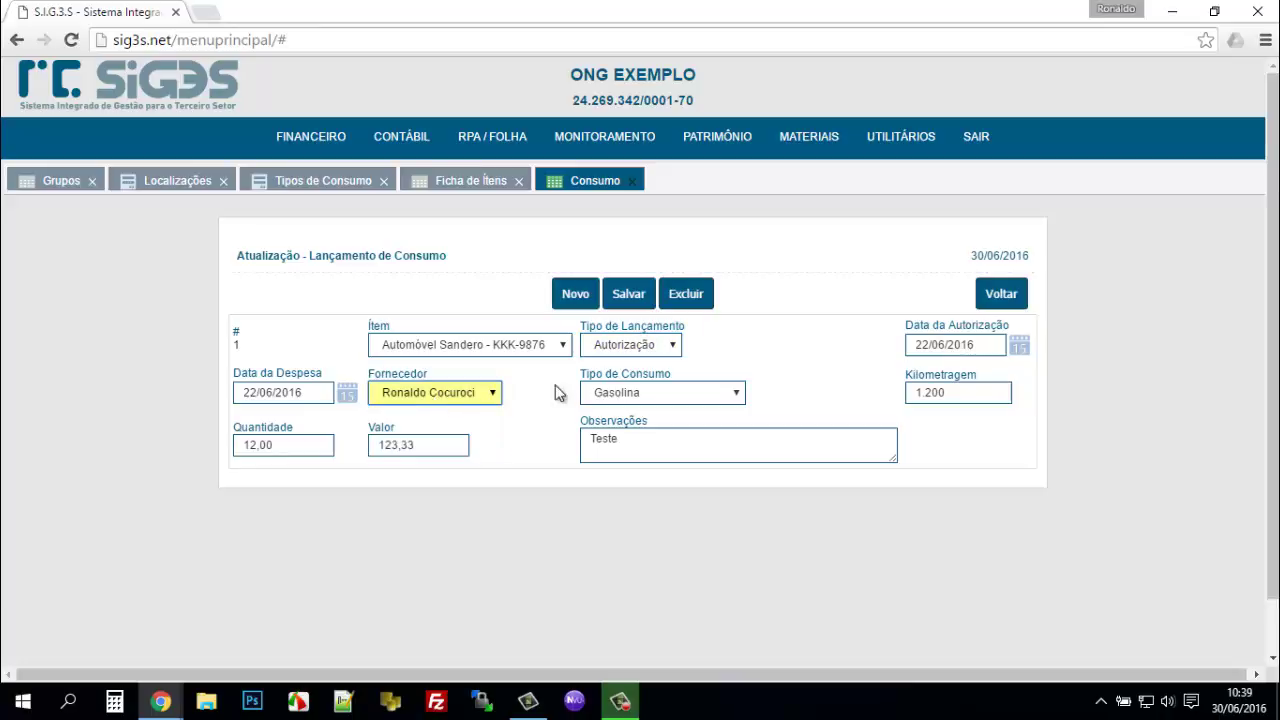
click(652, 398)
click(655, 402)
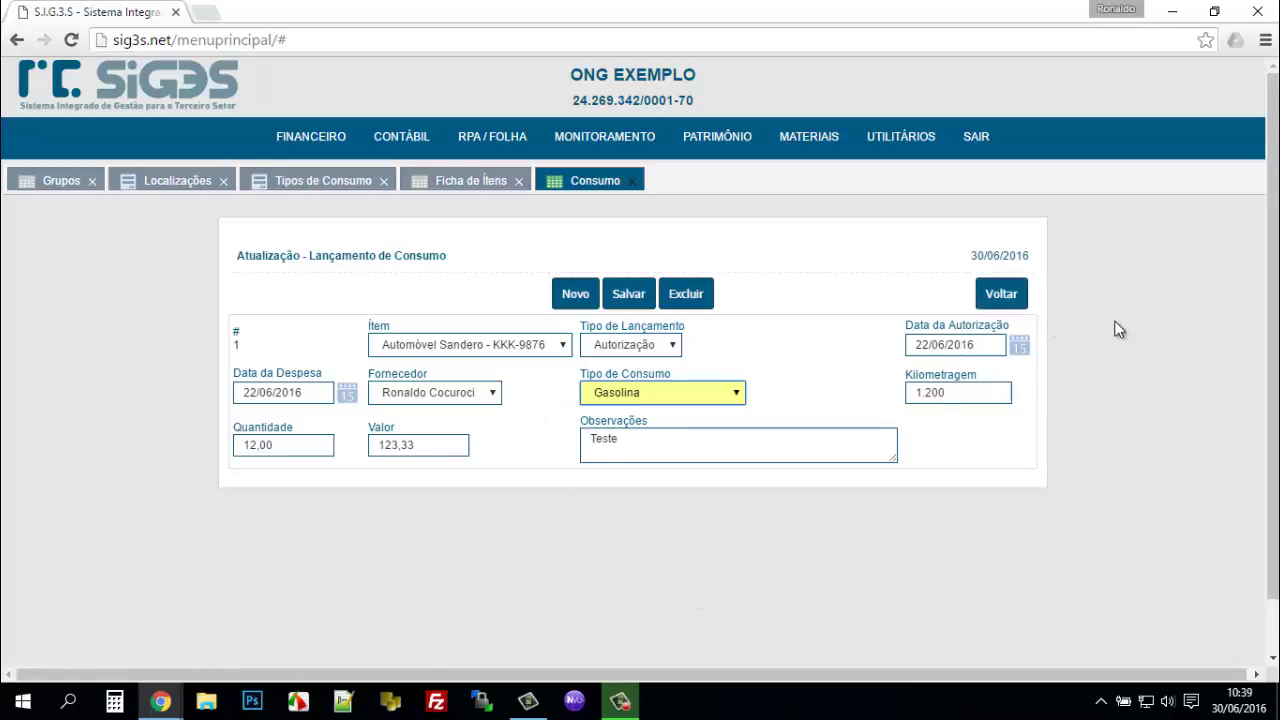
- Return to the consumption list without saving and open the fuel authorization document for the 22/06/2016 entry
click(1006, 292)
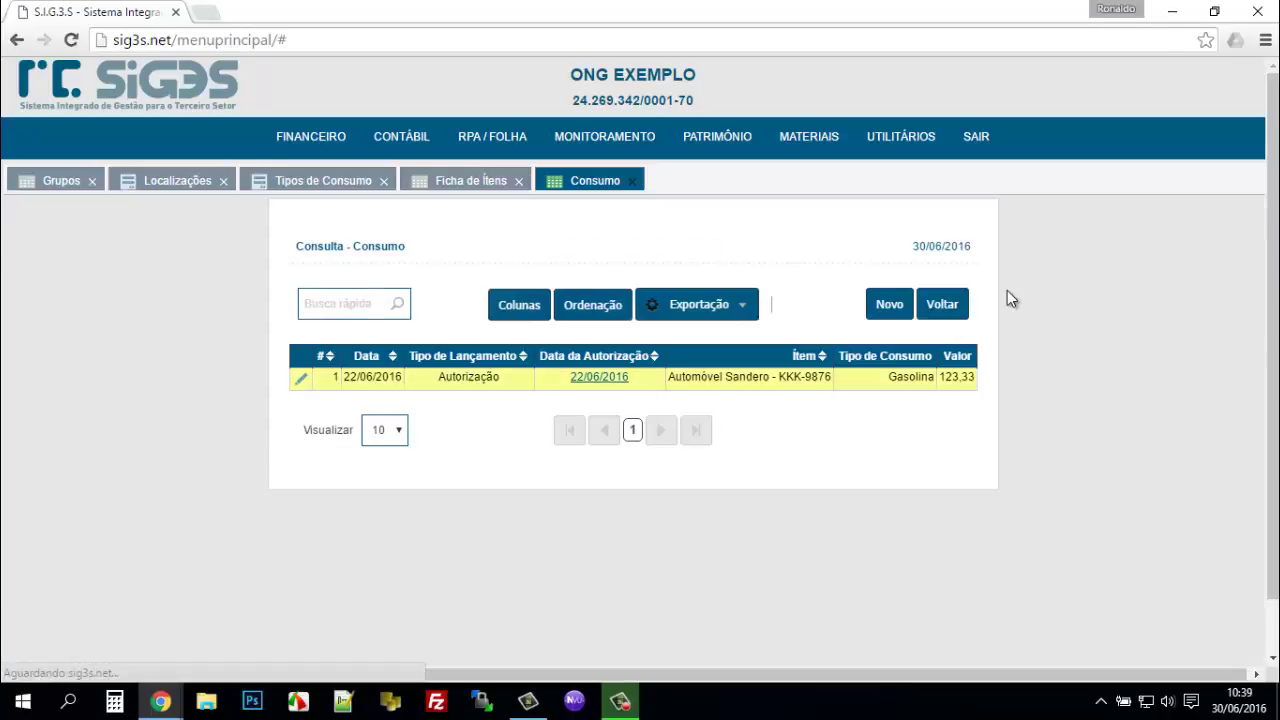
click(599, 377)
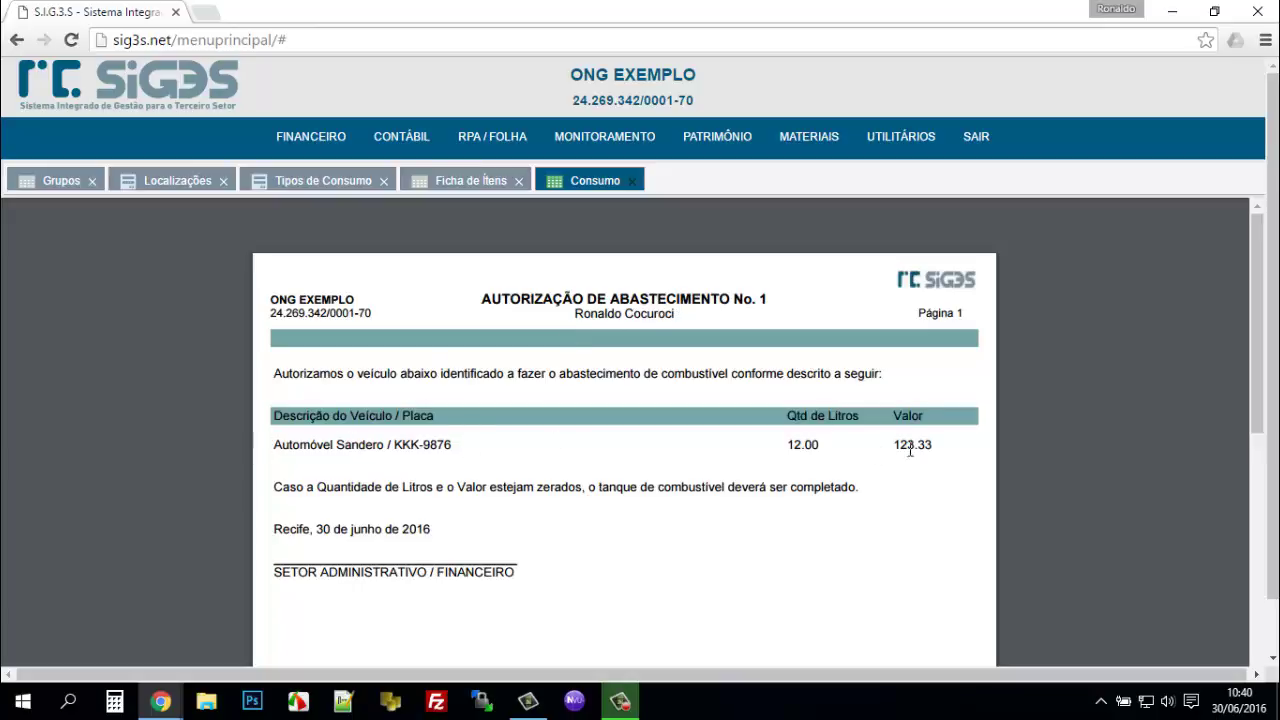
- Close the Consumo screen, list all Manutenção entries under Movimentações without filters, and open the Automóvel Sandero Revisão entry
click(632, 181)
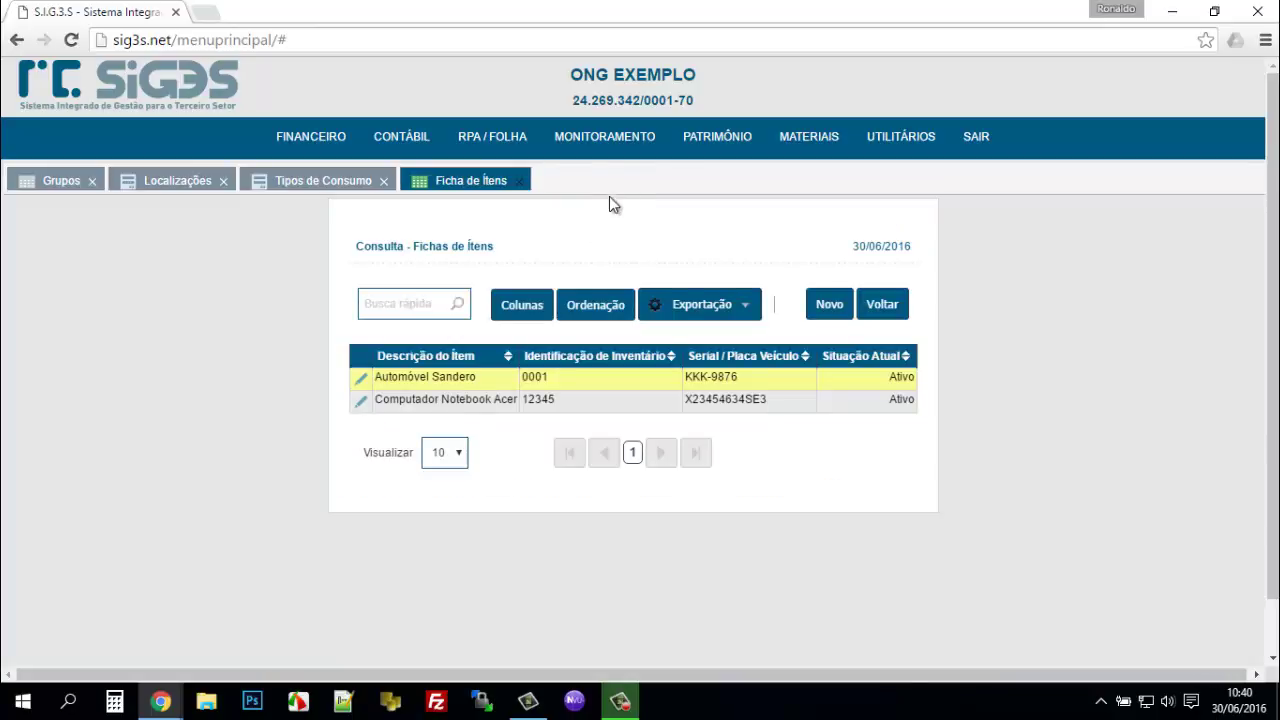
mouse_move(622, 254)
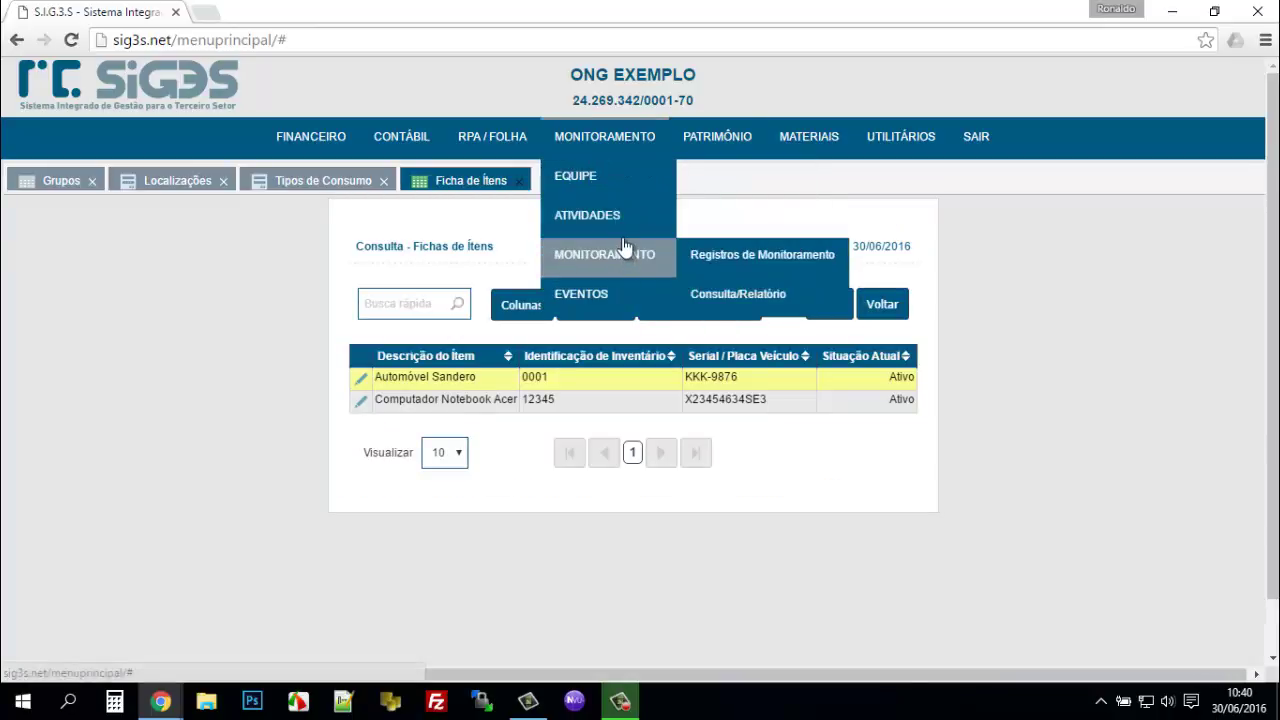
mouse_move(717, 136)
mouse_move(738, 256)
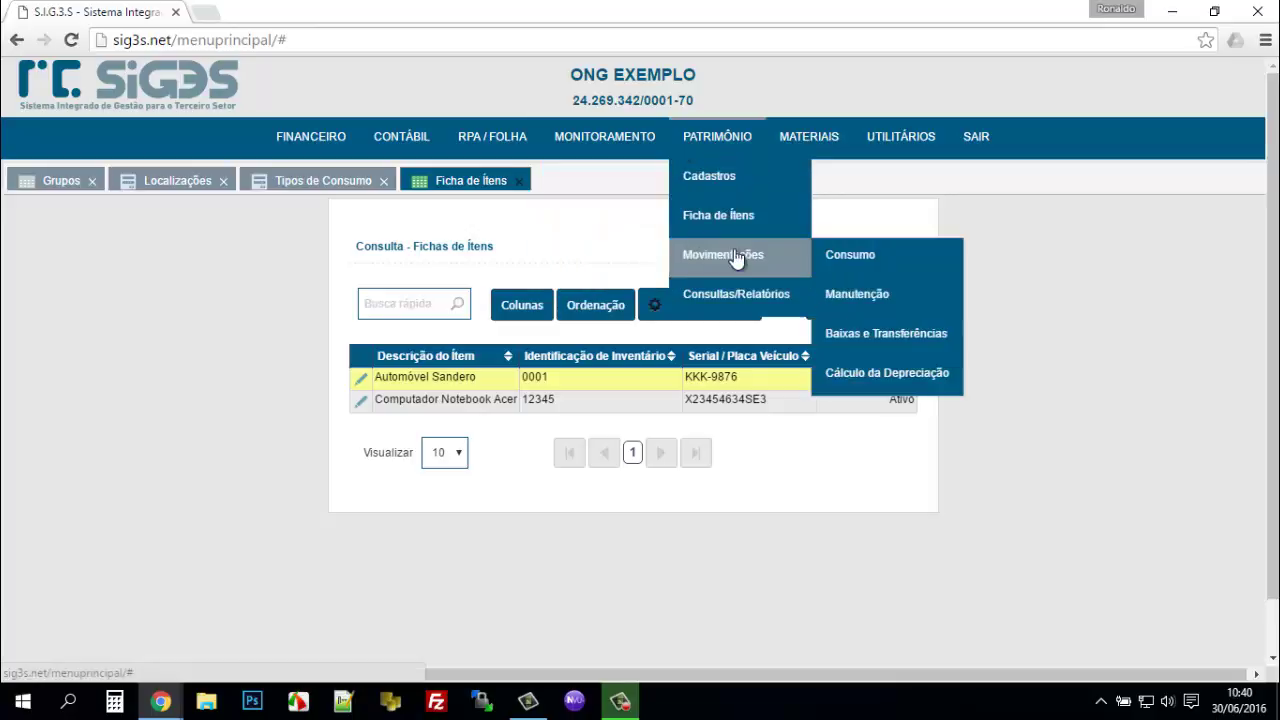
click(833, 293)
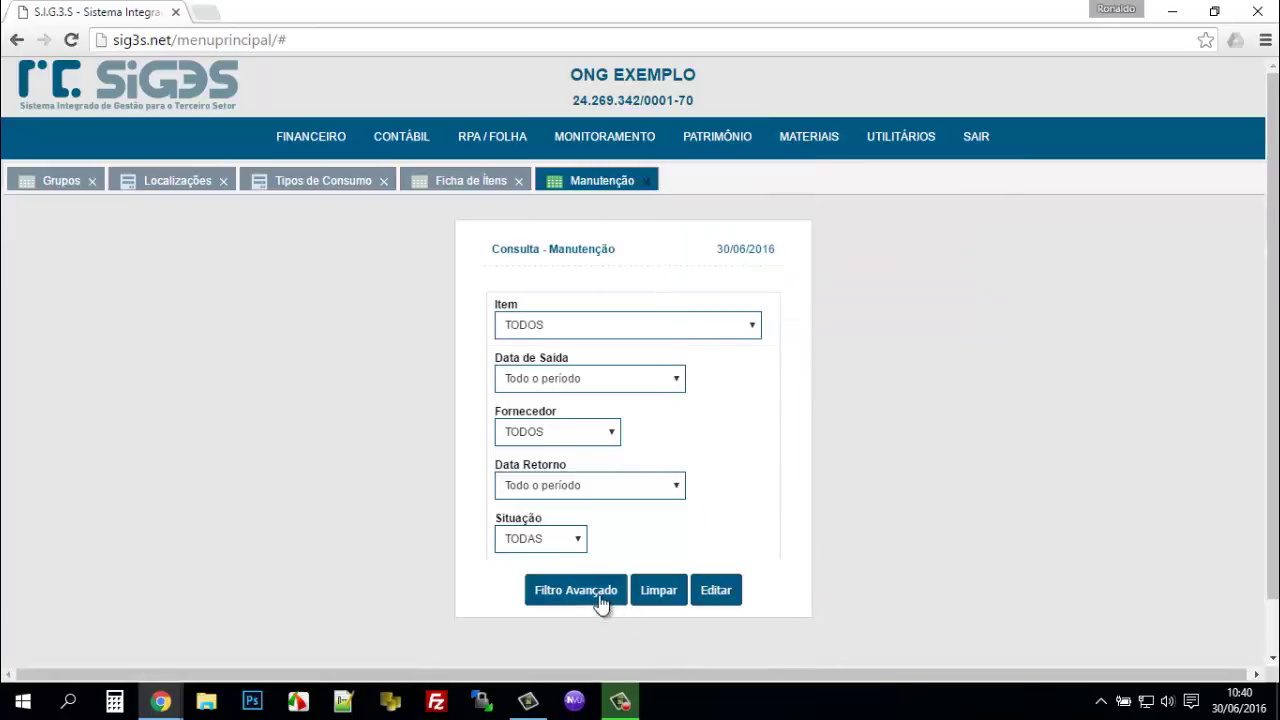
click(598, 596)
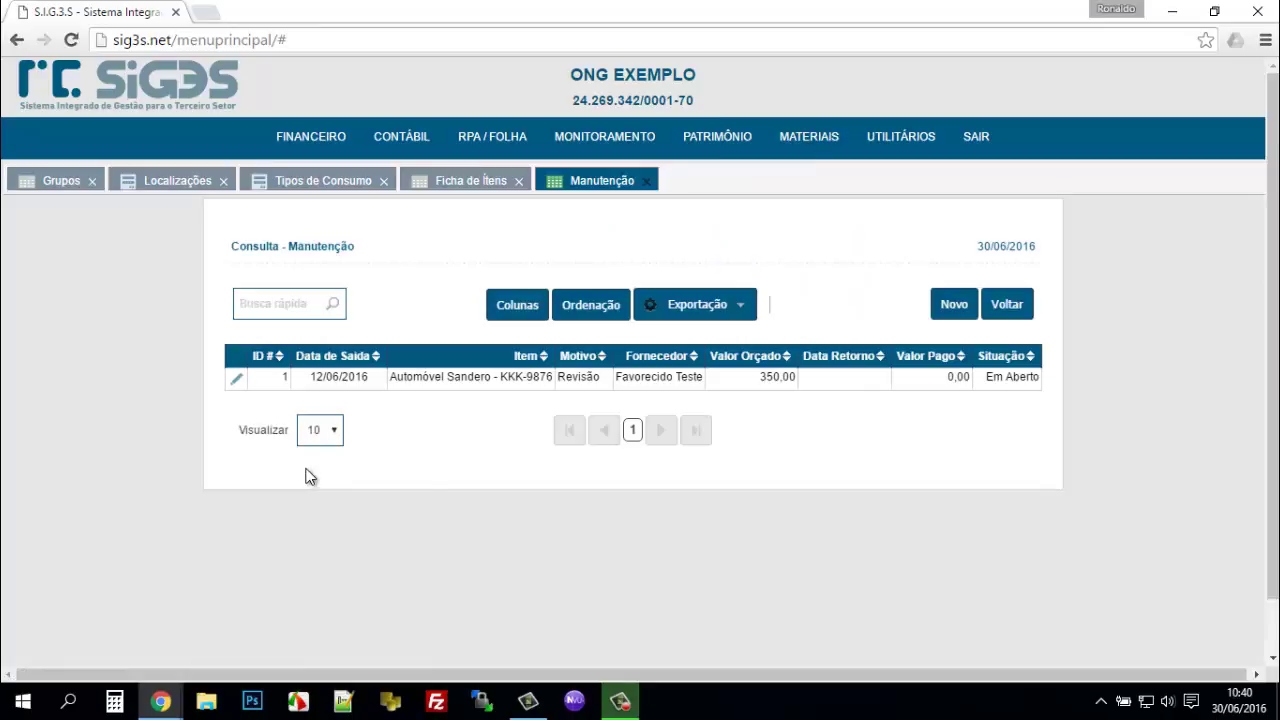
click(237, 378)
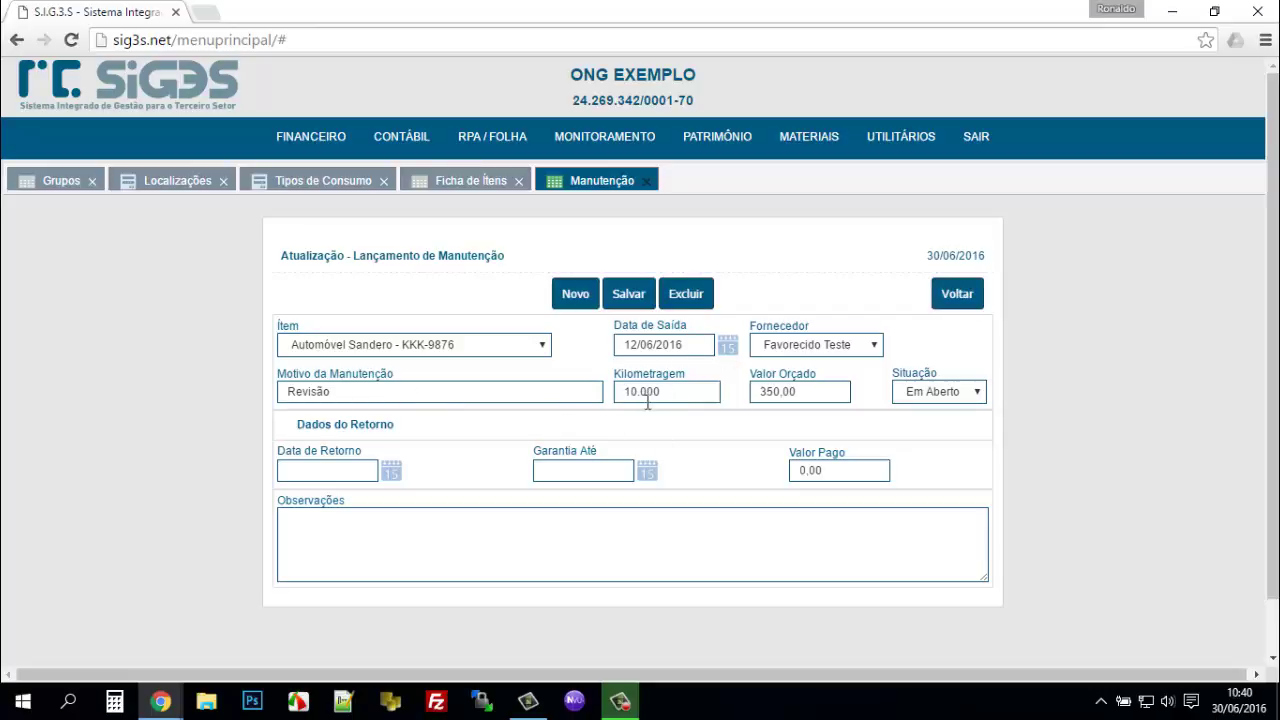
- Check the Situação choices in the maintenance entry, keeping Em Aberto, and return to the maintenance list without saving
click(930, 395)
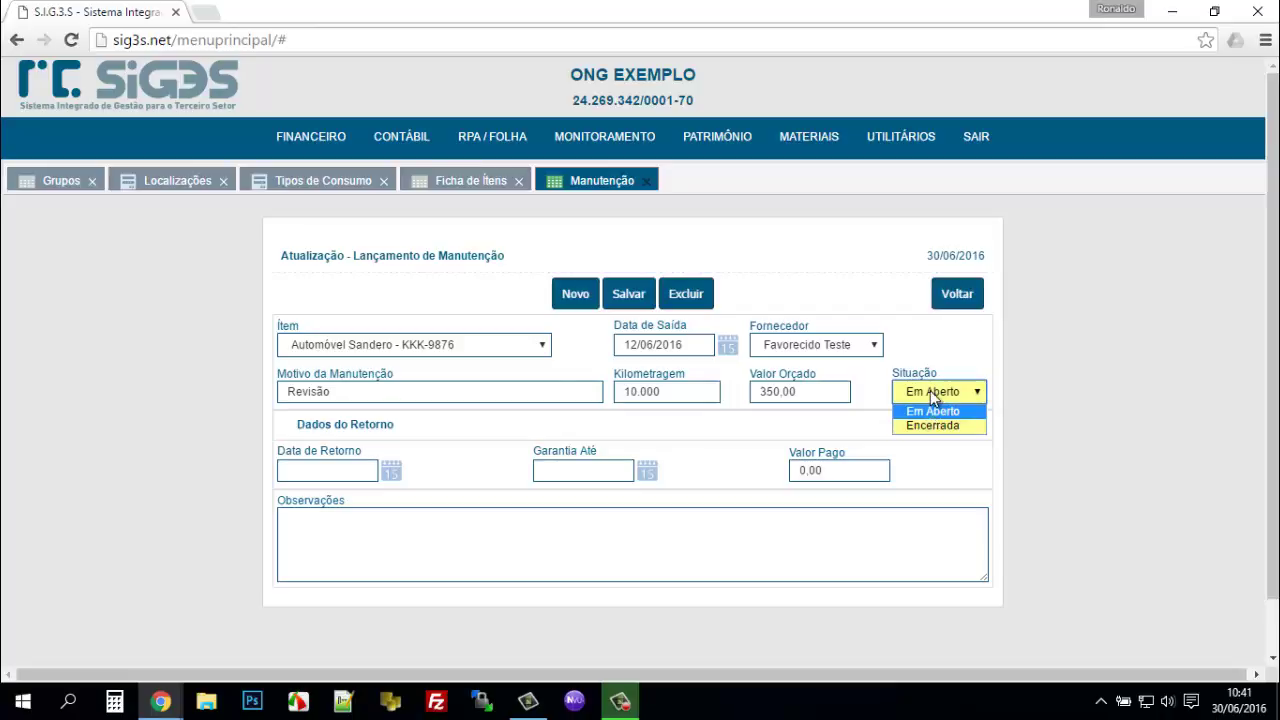
click(921, 412)
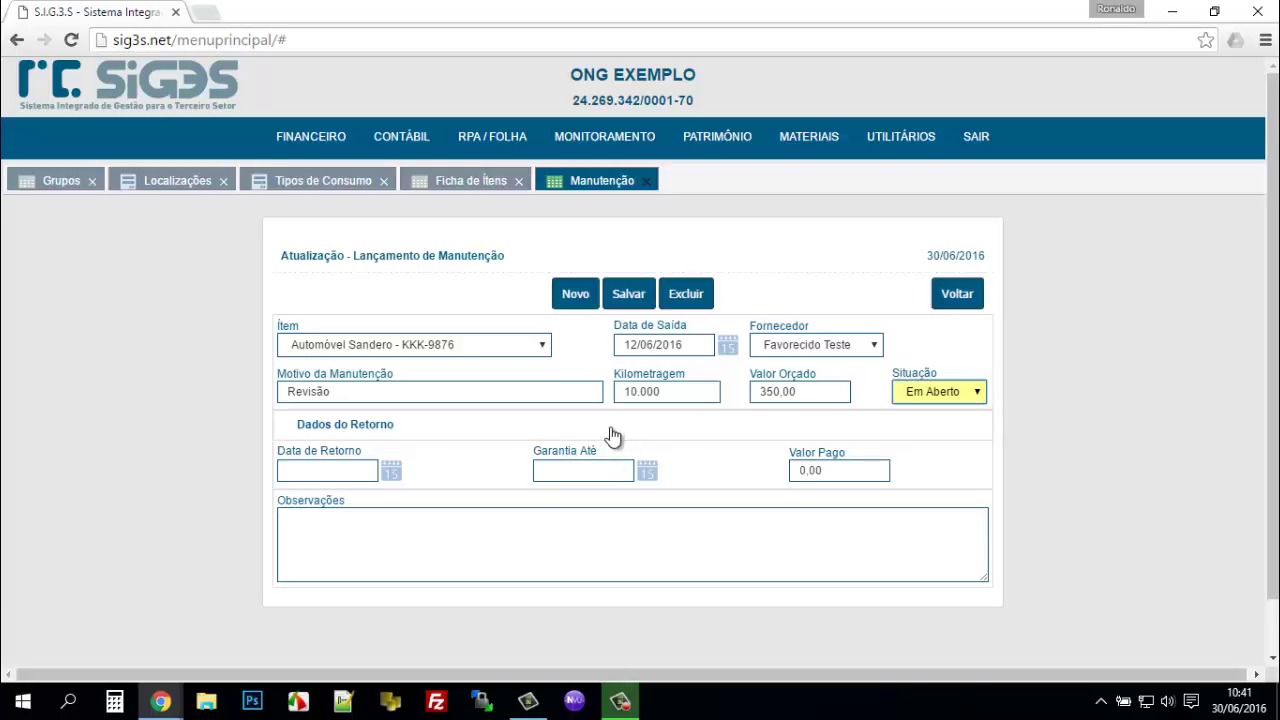
click(513, 535)
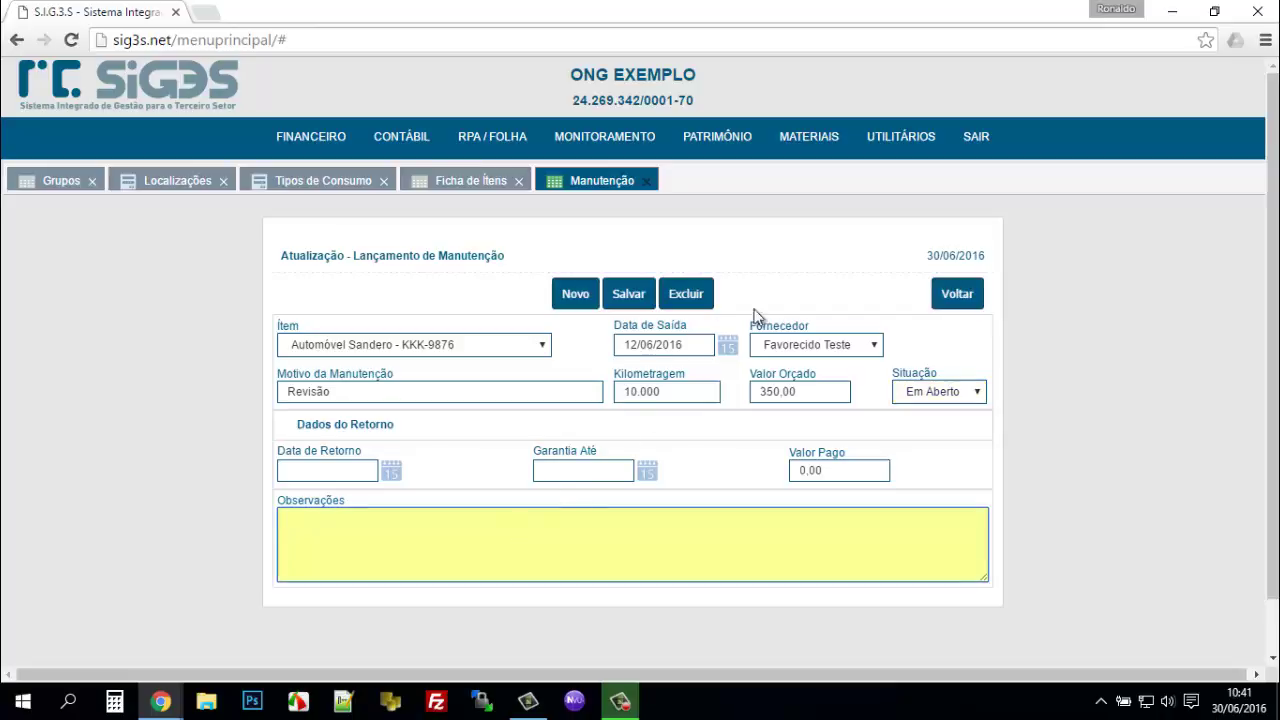
click(962, 303)
- List all Baixas e Transferências entries without filters and open the Automóvel Sandero transfer dated 22/06/2016
mouse_move(717, 150)
mouse_move(740, 249)
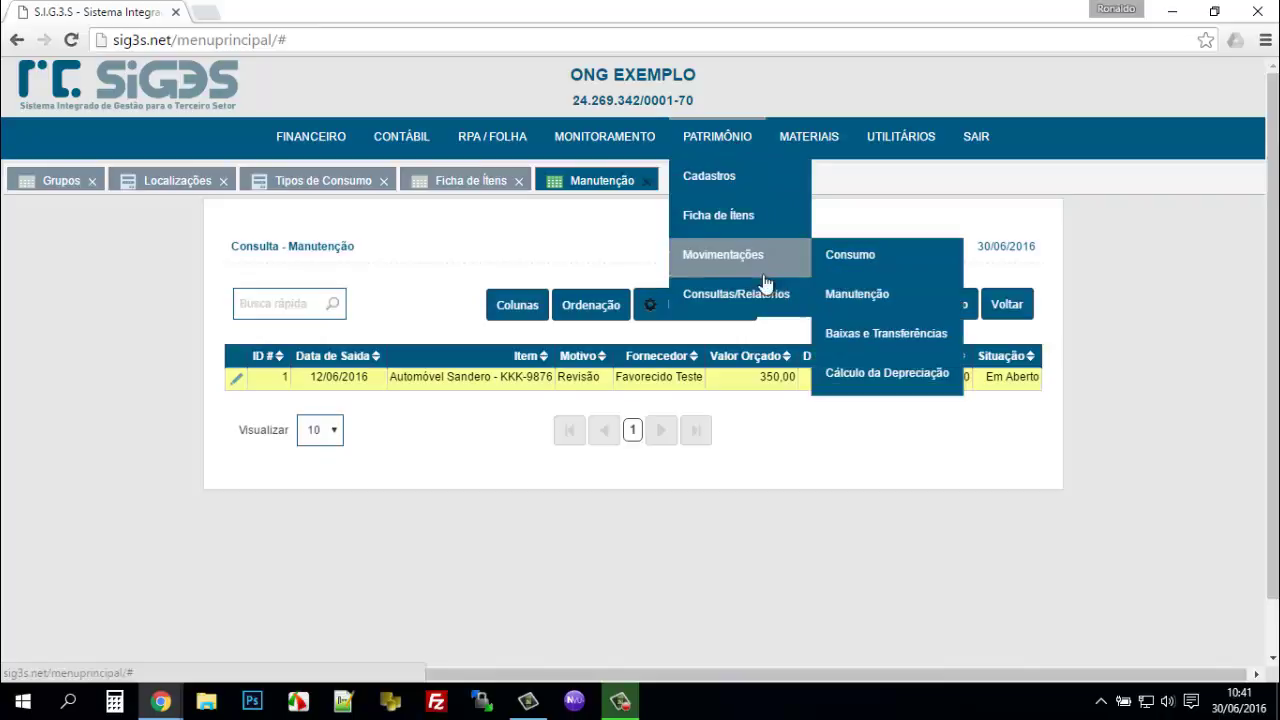
click(886, 333)
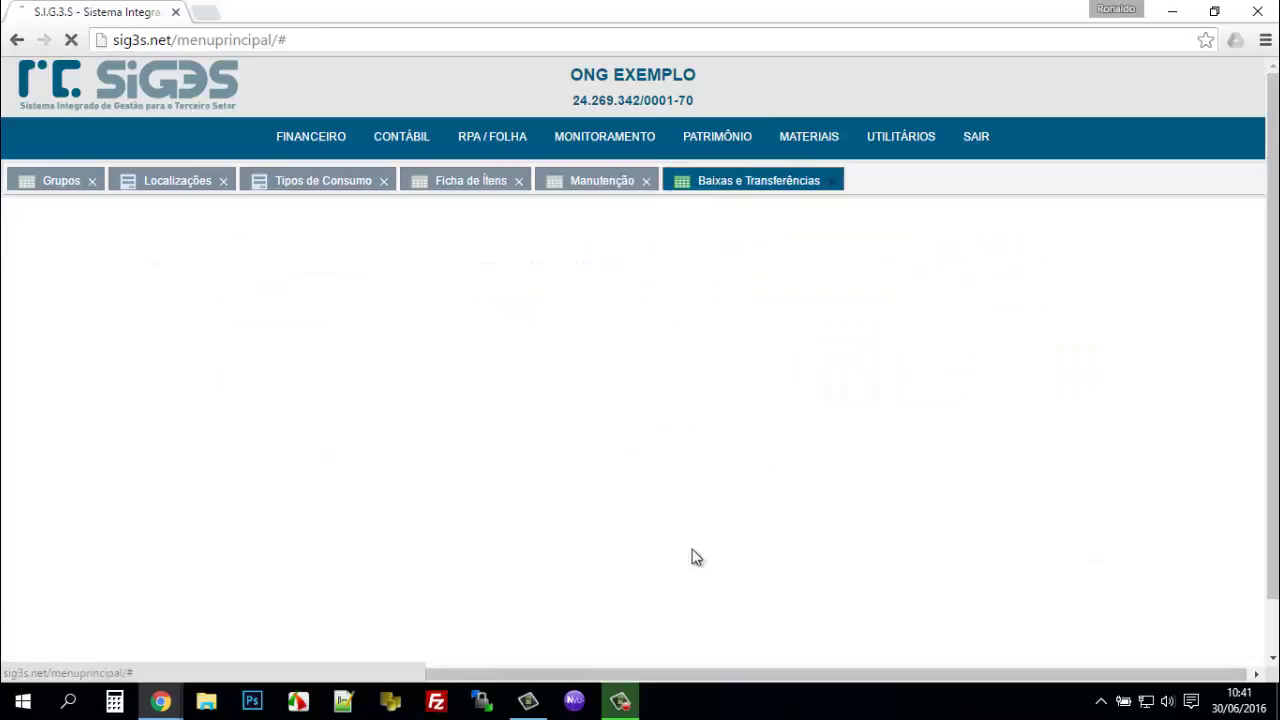
click(606, 533)
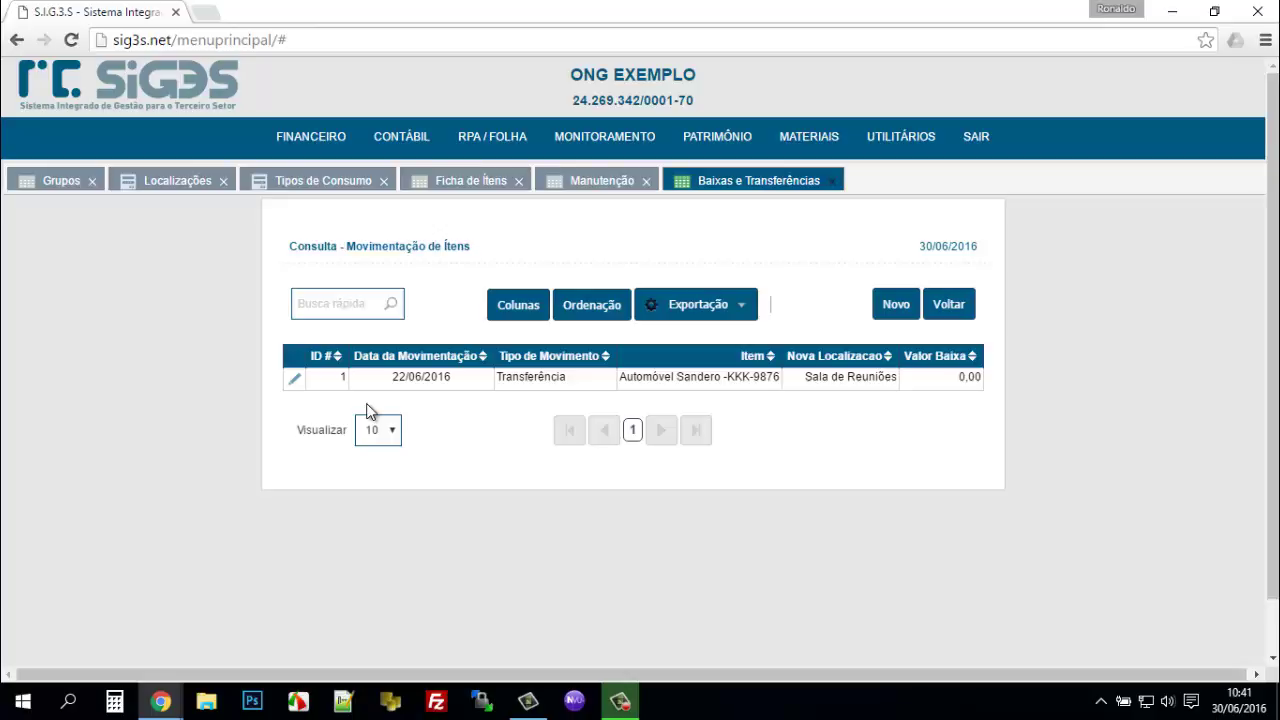
click(296, 380)
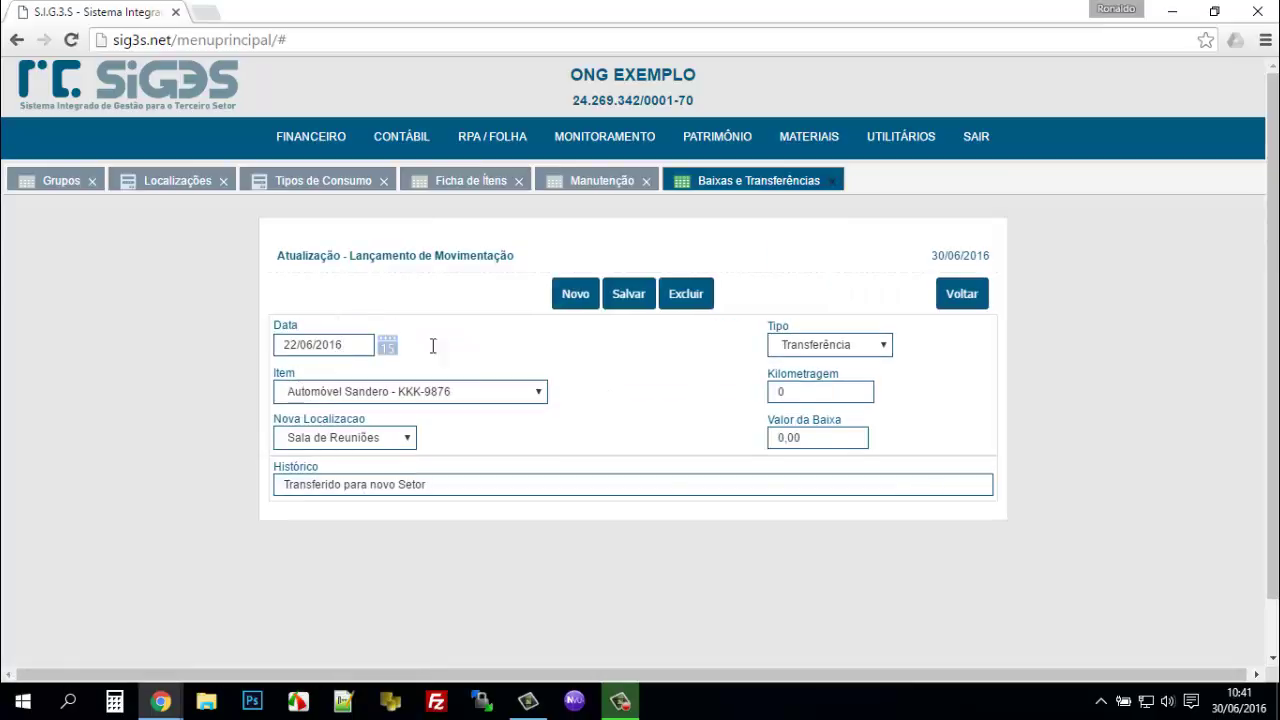
- Check the Tipo choices in the movement entry, keeping Transferência, and return to the movement list without saving
click(831, 341)
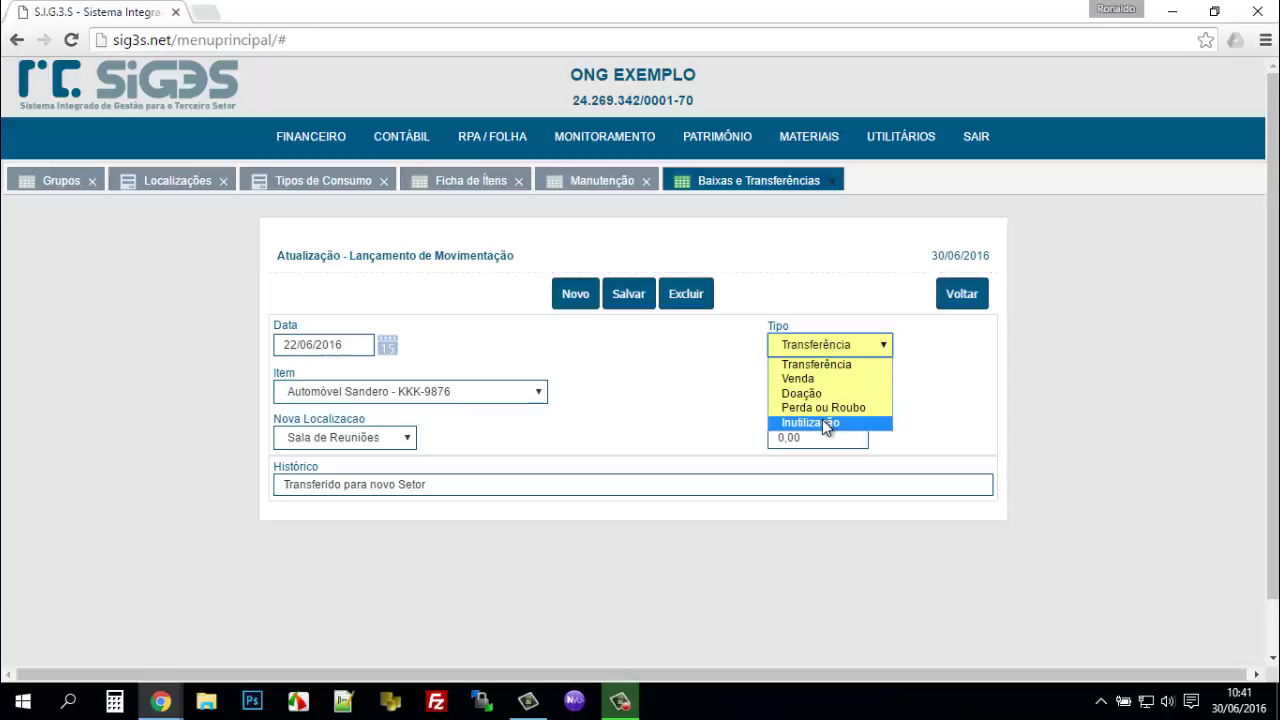
click(692, 380)
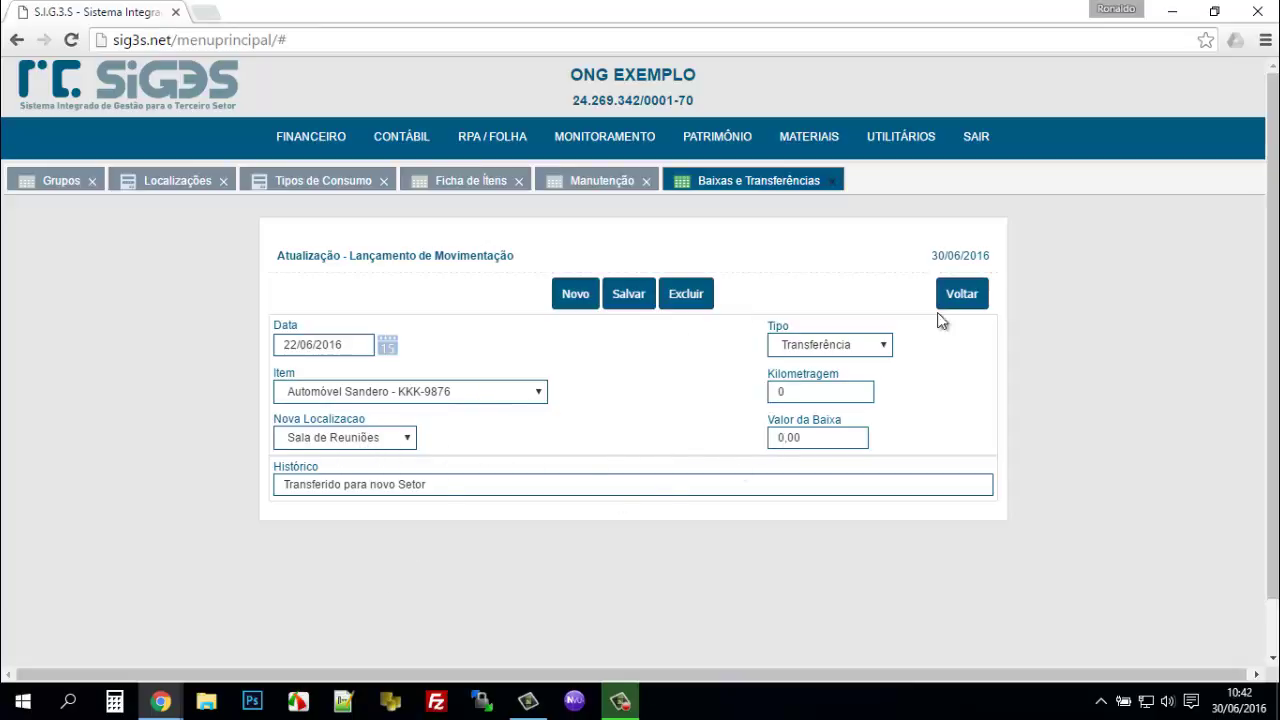
click(970, 300)
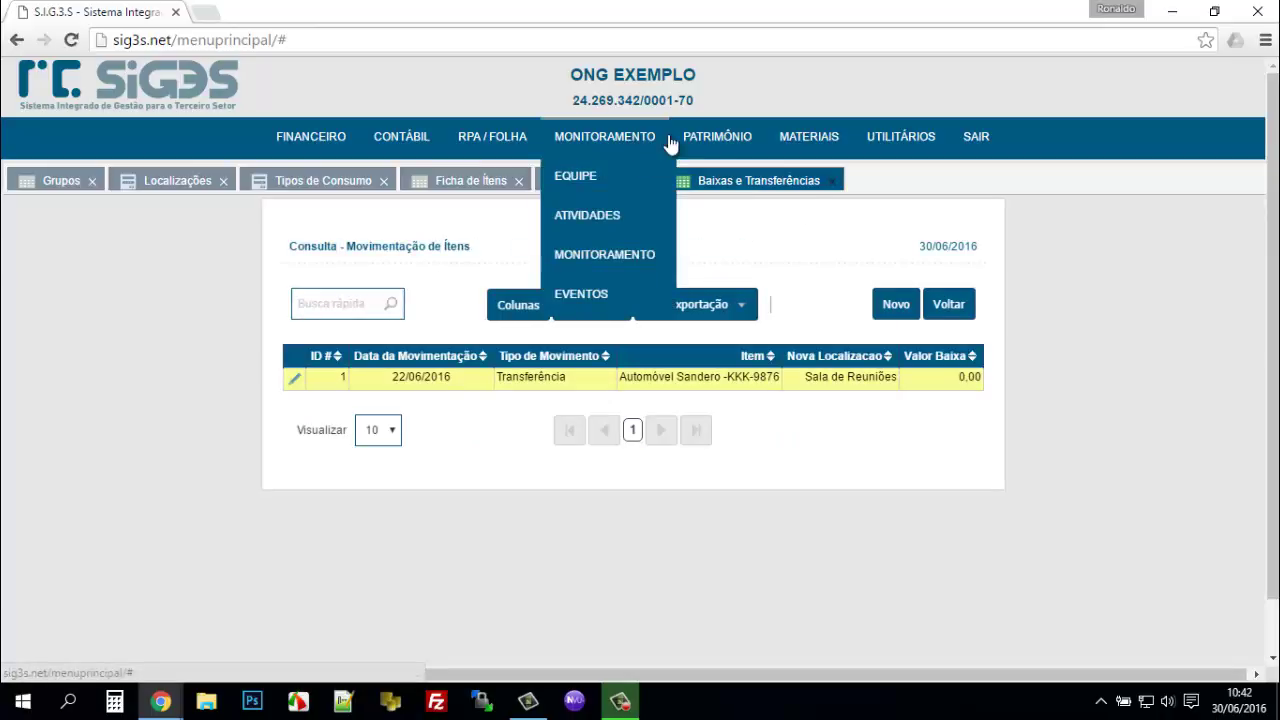
- List all Cálculo da Depreciação entries under Movimentações for every period, item and situation
mouse_move(740, 145)
mouse_move(745, 257)
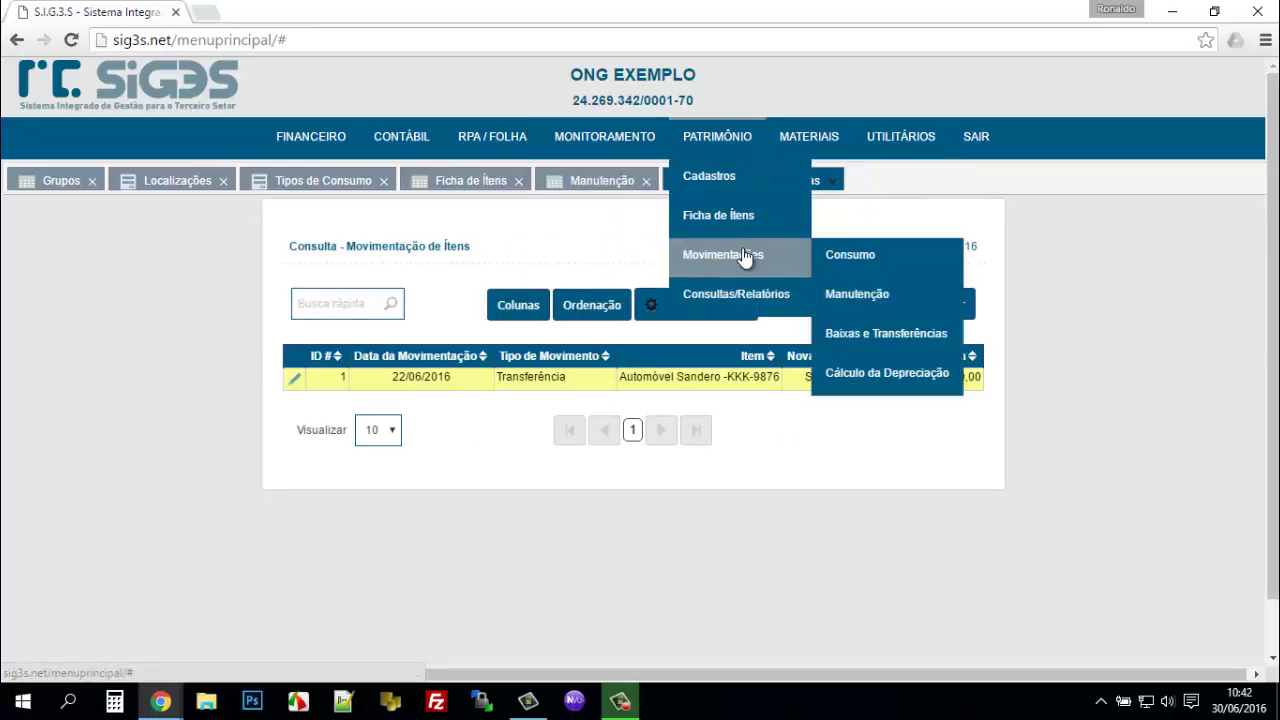
click(881, 372)
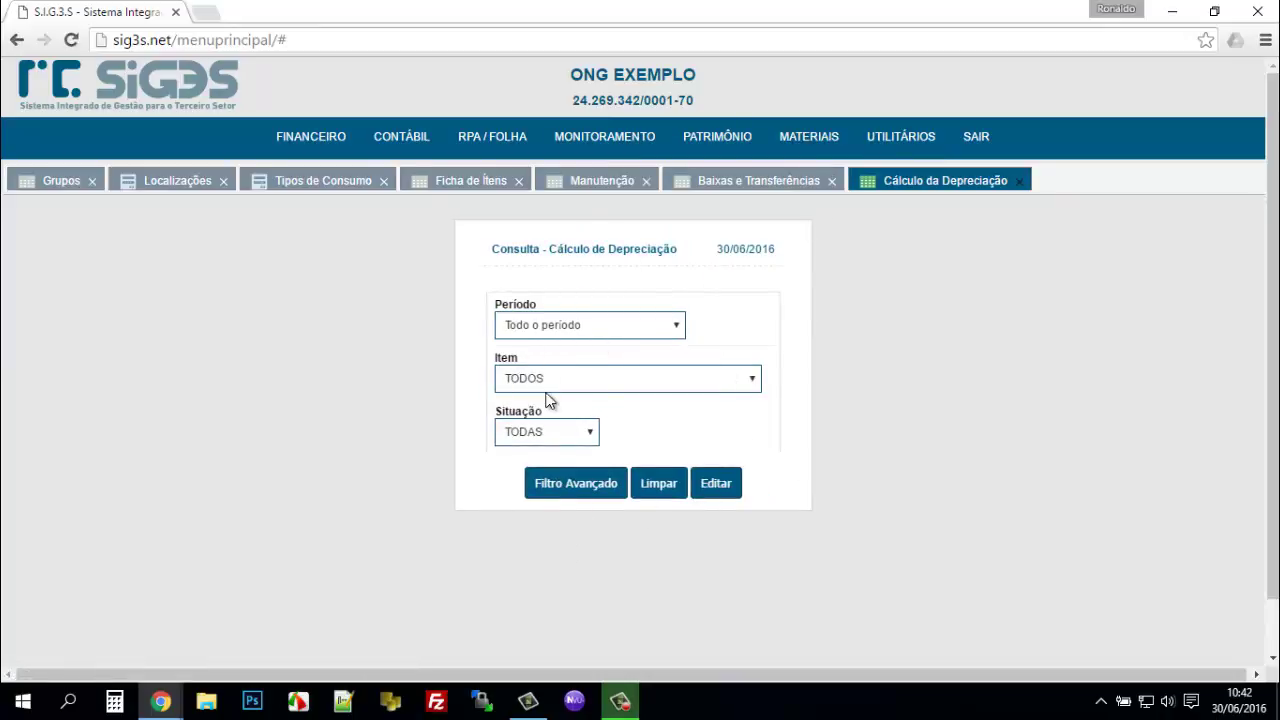
click(587, 494)
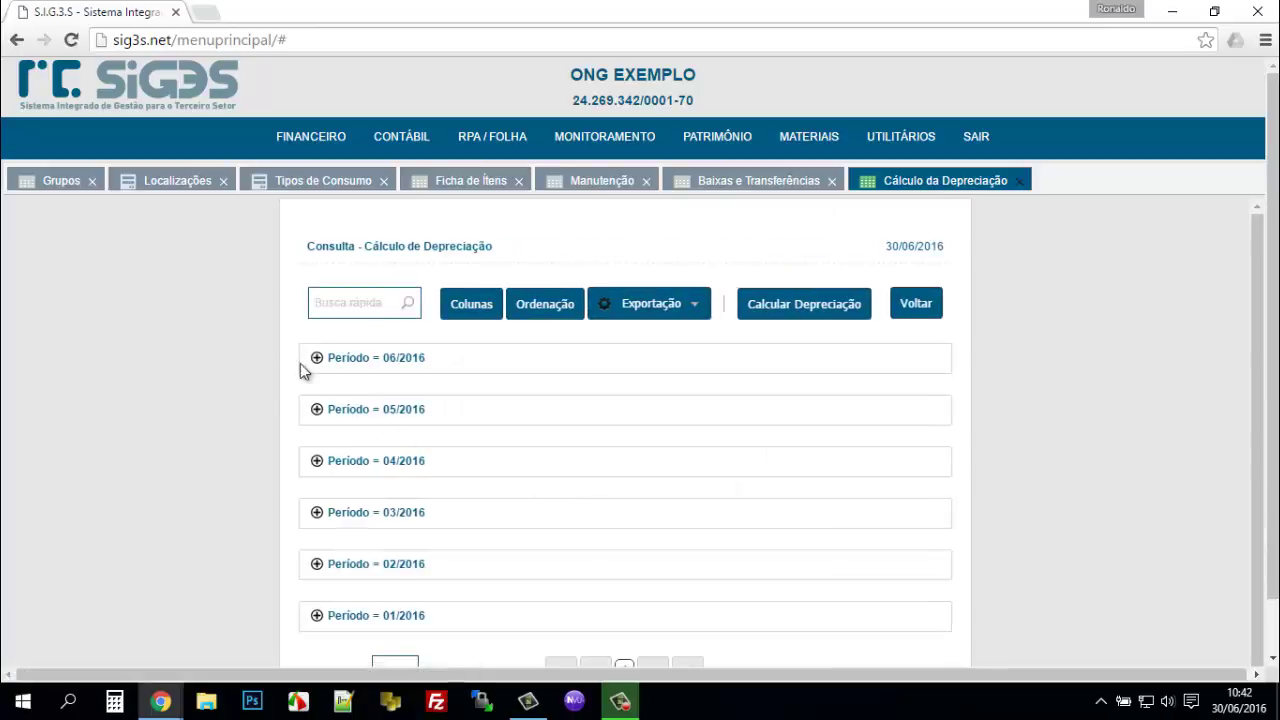
- Expand the depreciation periods from 06/2016 back to 01/2016 and review the Automóvel Sandero's monthly and accumulated values
click(316, 357)
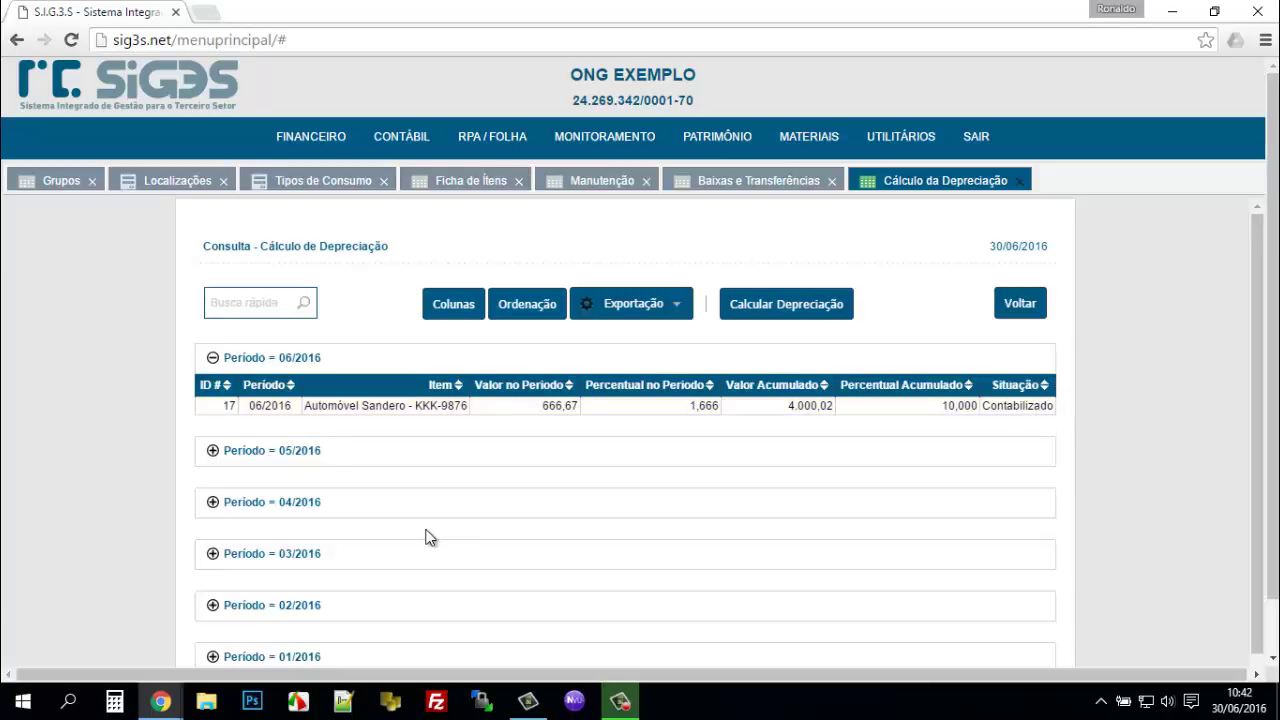
click(213, 452)
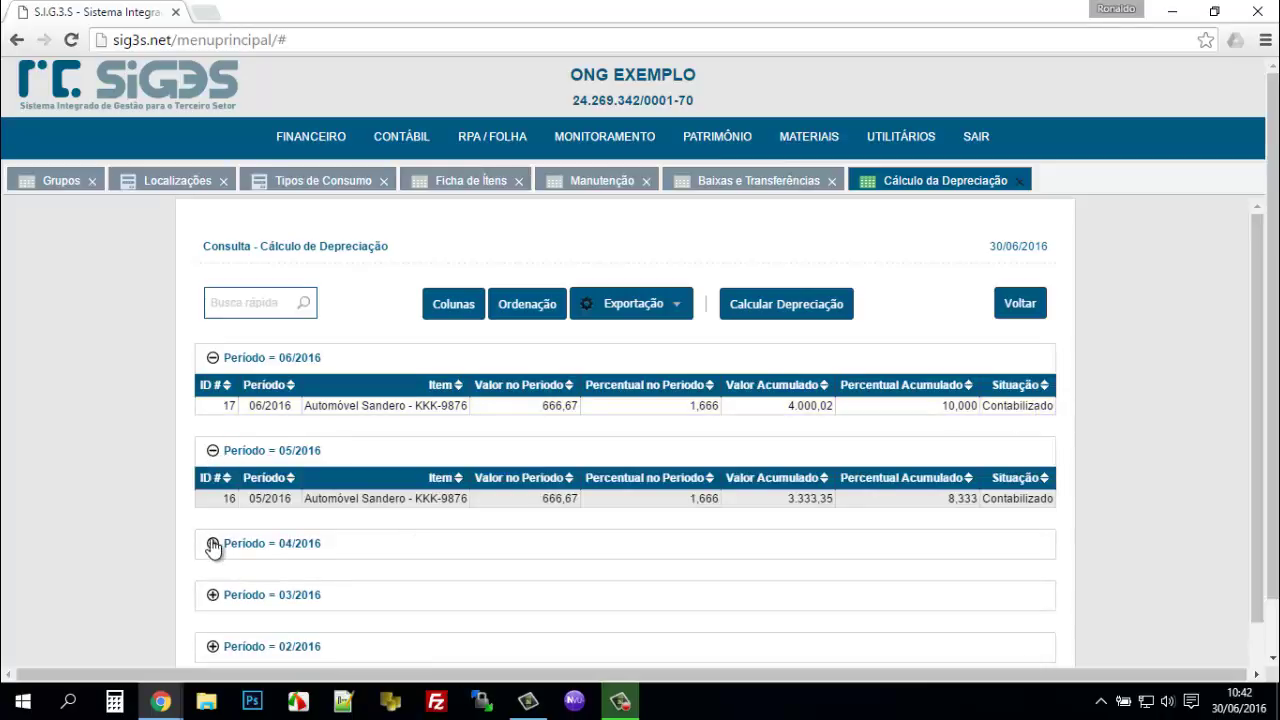
click(212, 538)
scroll(94, 451, down, 1)
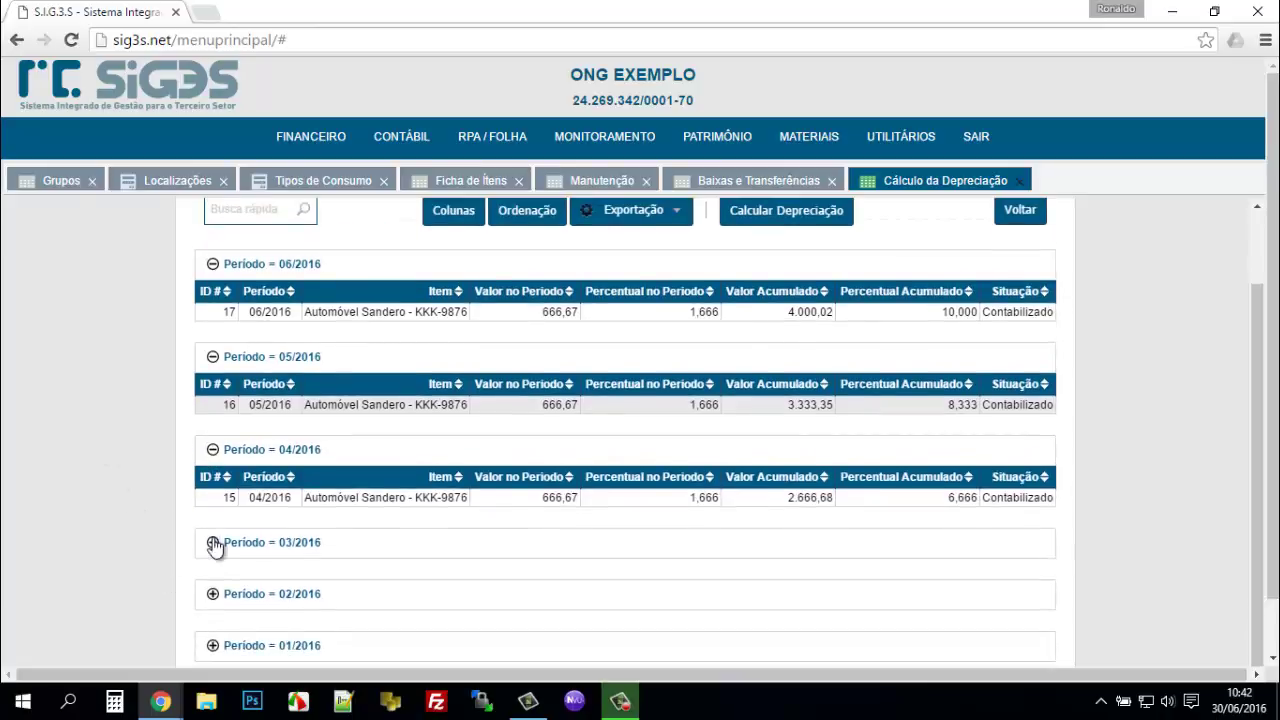
click(212, 540)
scroll(170, 520, down, 2)
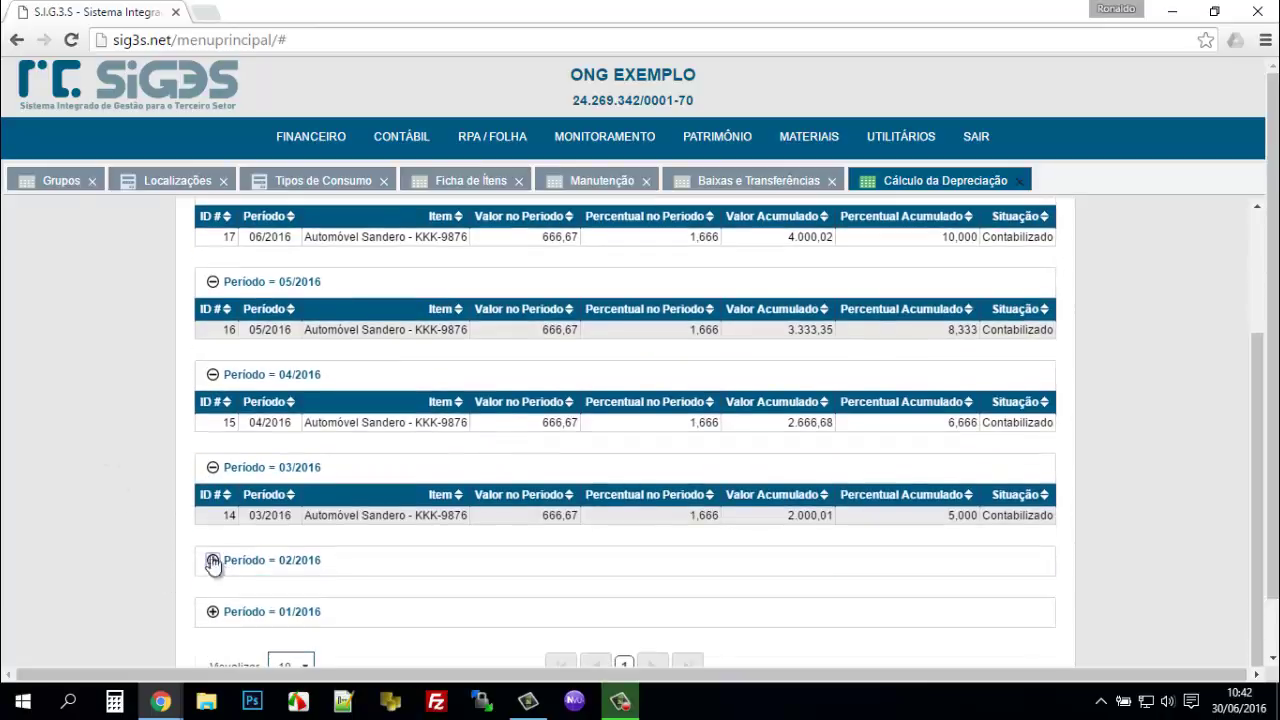
click(212, 561)
scroll(171, 586, down, 2)
click(213, 613)
scroll(171, 534, down, 2)
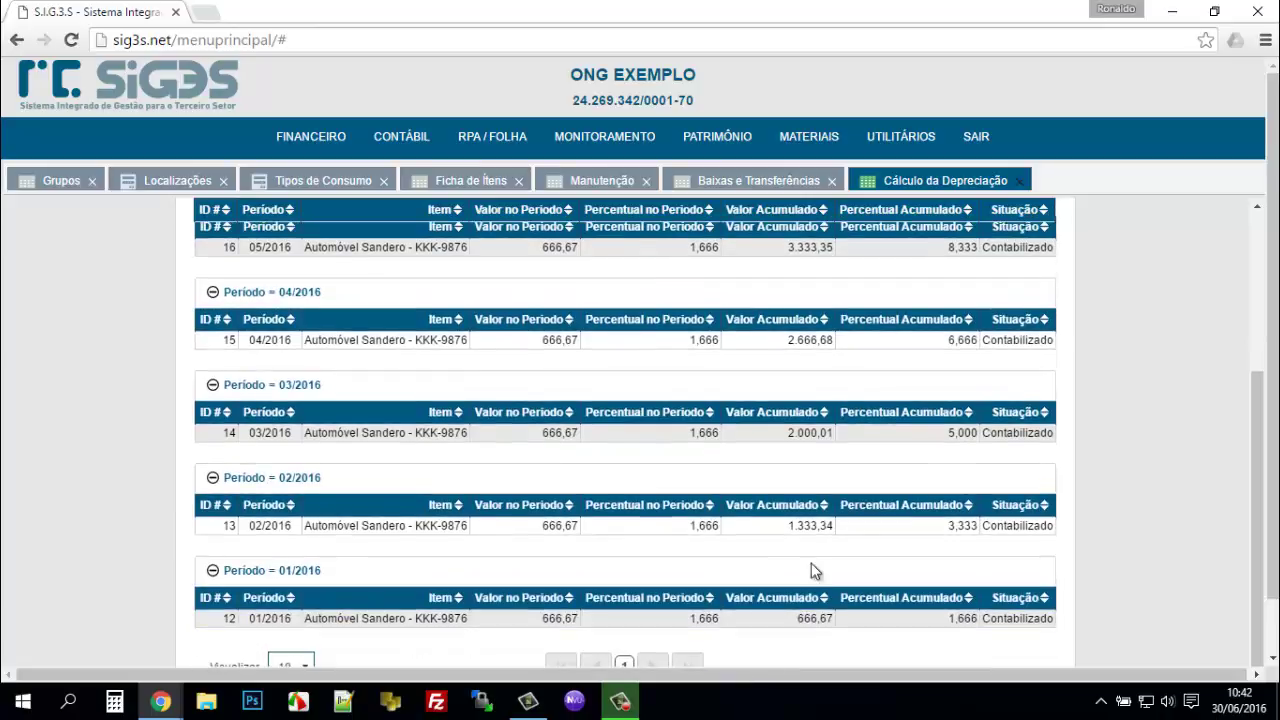
scroll(811, 563, up, 5)
scroll(811, 543, down, 3)
scroll(814, 537, up, 3)
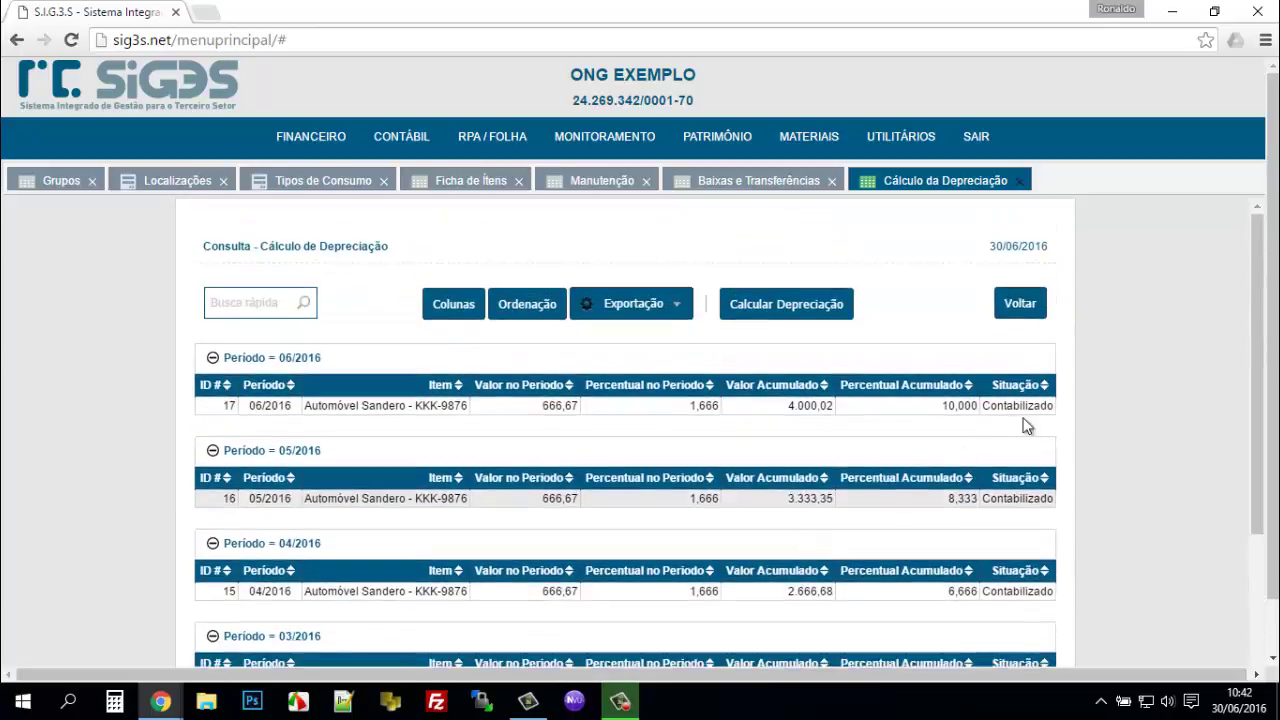
- Leave the depreciation results and close the Cálculo da Depreciação, Baixas e Transferências and Manutenção screens
click(1030, 306)
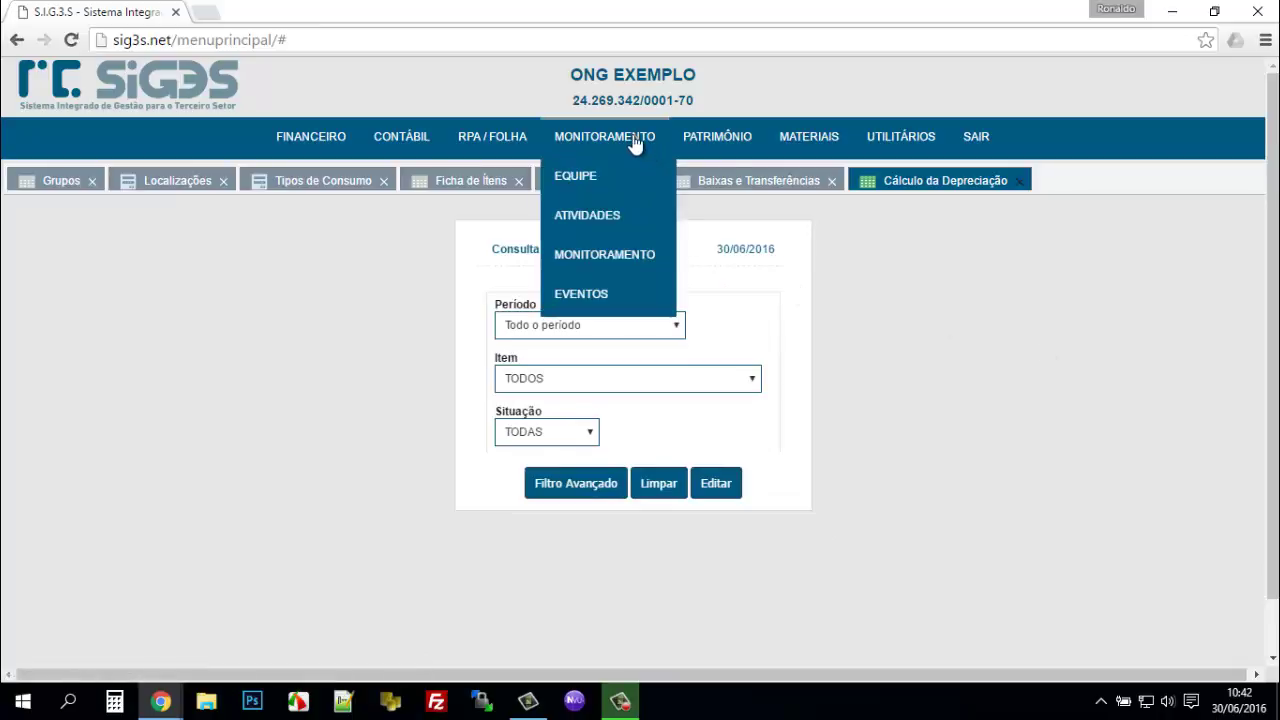
click(1018, 181)
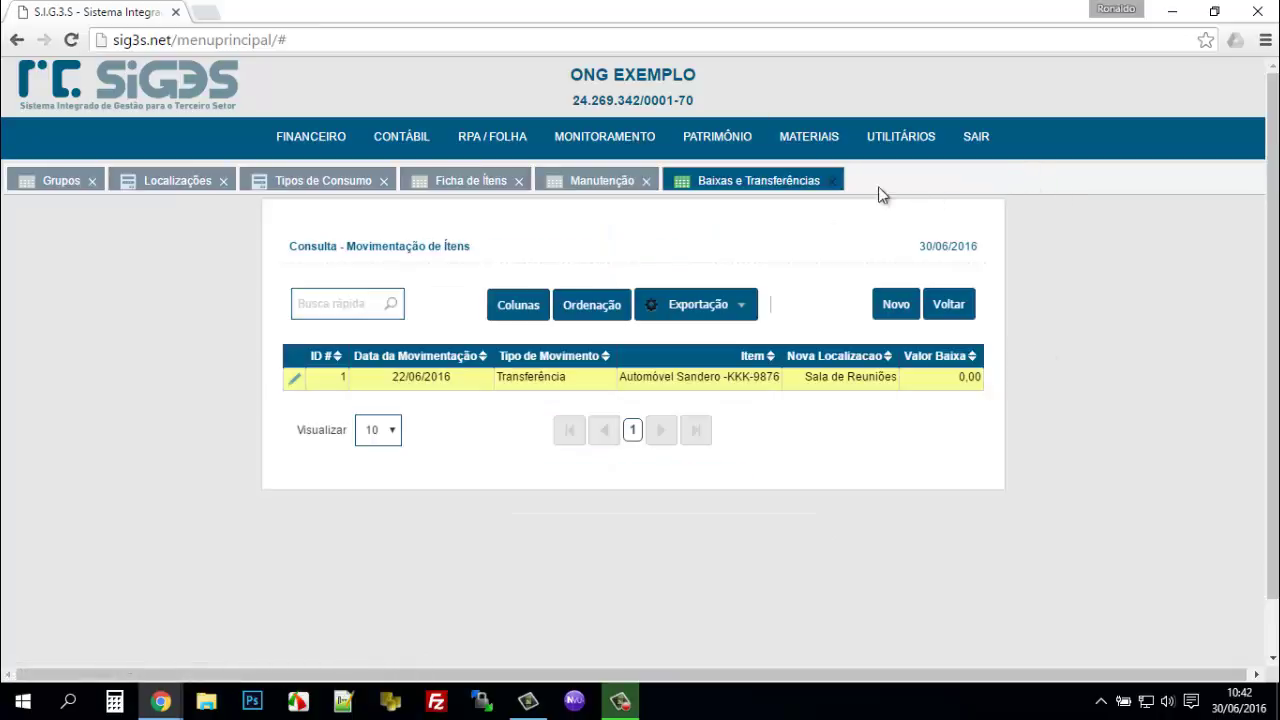
click(831, 181)
click(646, 181)
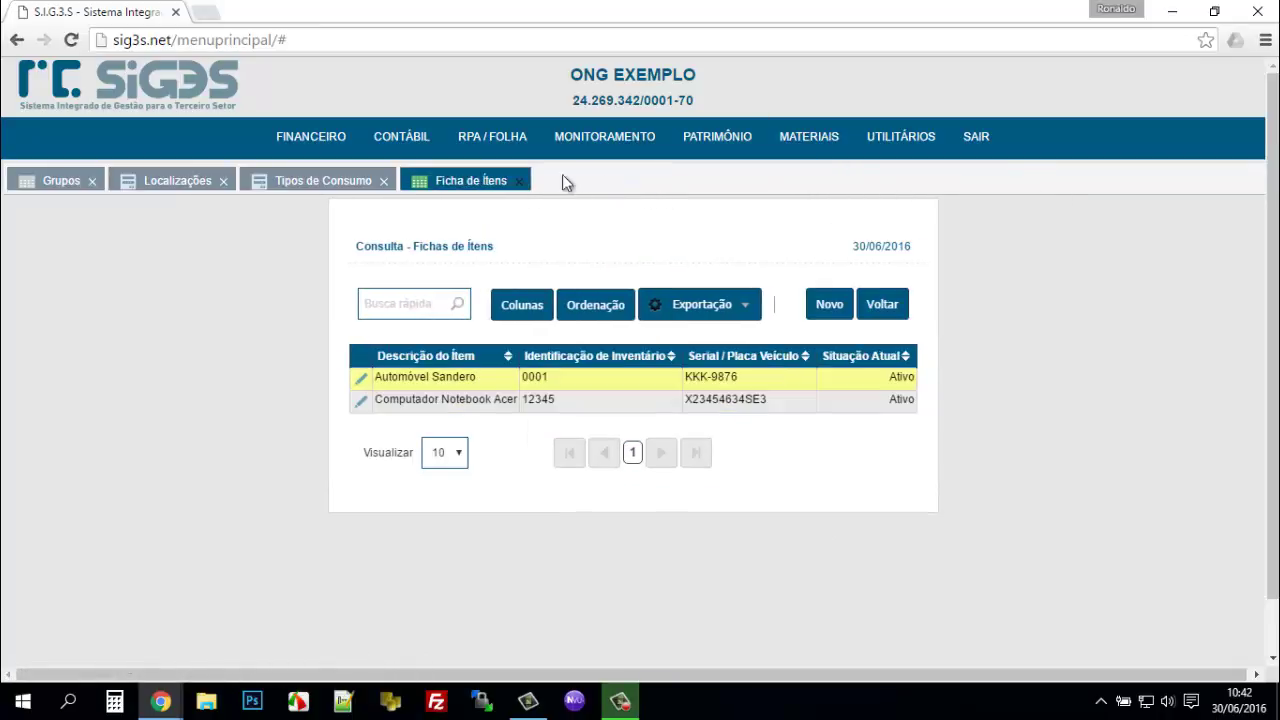
- Show the Relação de Ítens por Grupo report from the Patrimônio Consultas/Relatórios
mouse_move(717, 136)
mouse_move(736, 300)
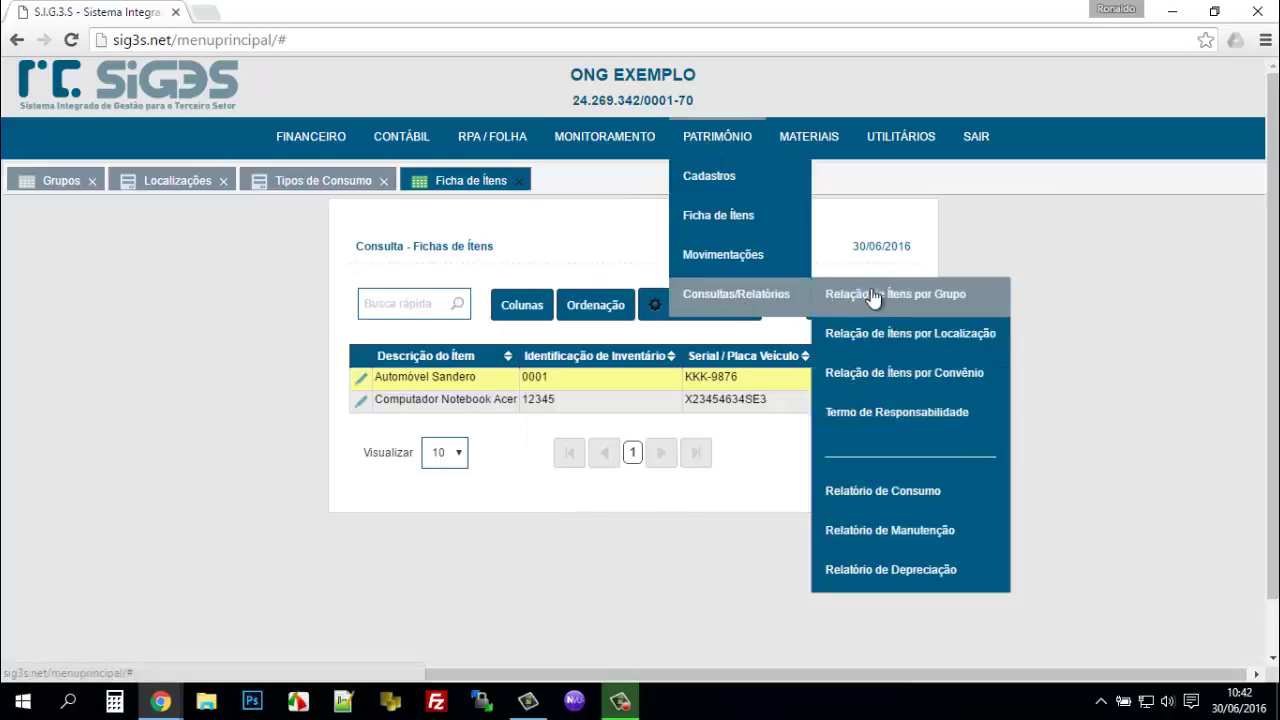
click(1034, 296)
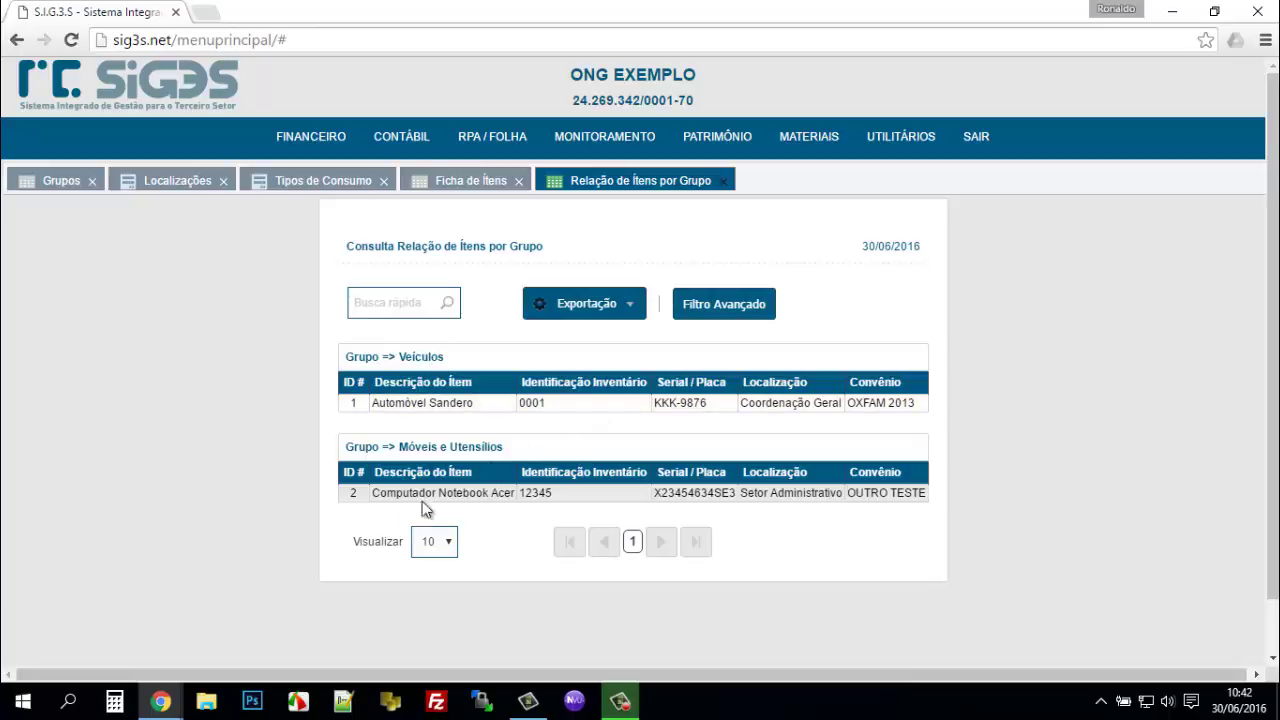
- Close the report by group and show the Relação de Ítens por Localização report
click(724, 181)
mouse_move(735, 148)
mouse_move(752, 294)
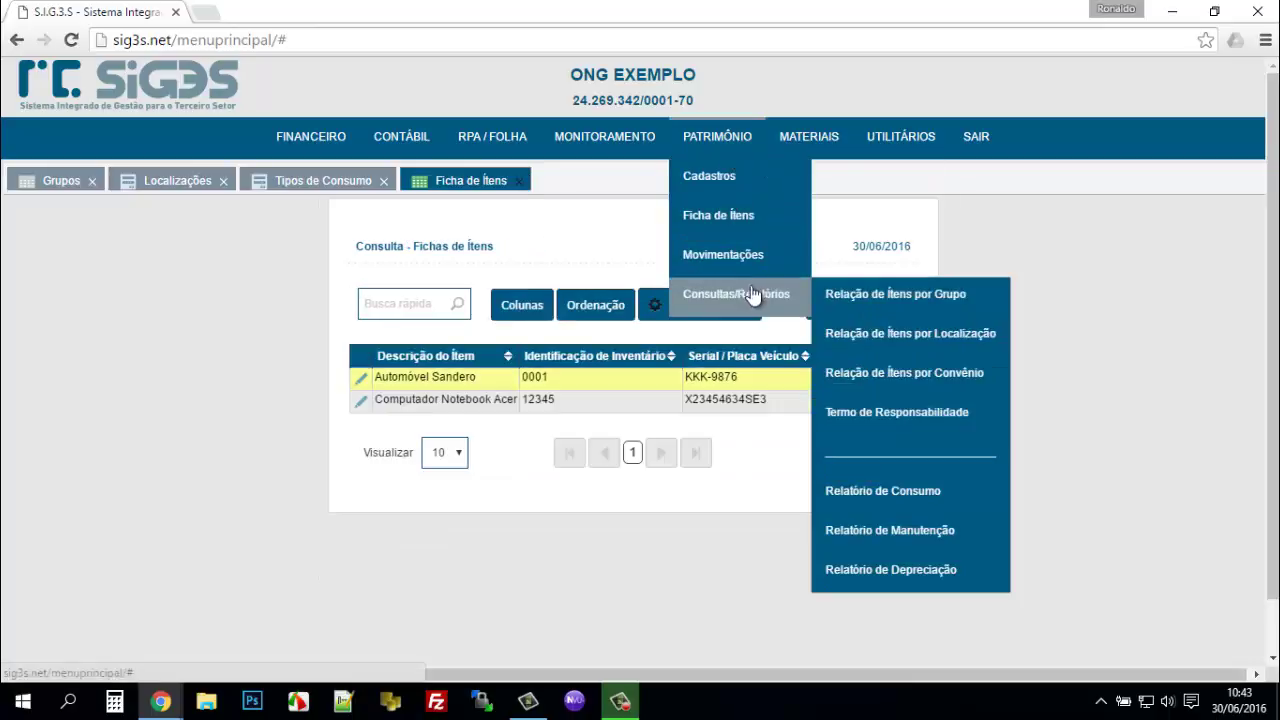
click(896, 333)
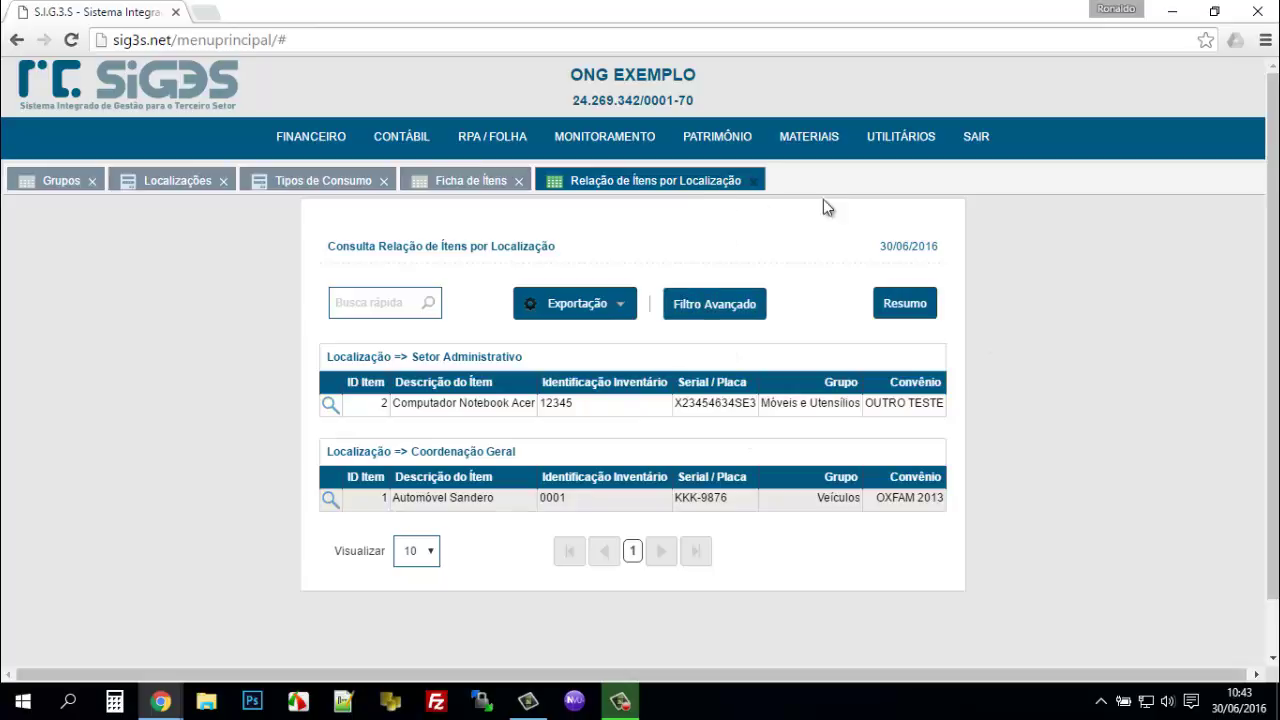
- Close the report by location and show the Relação de Ítens por Convênio report
click(753, 181)
mouse_move(700, 146)
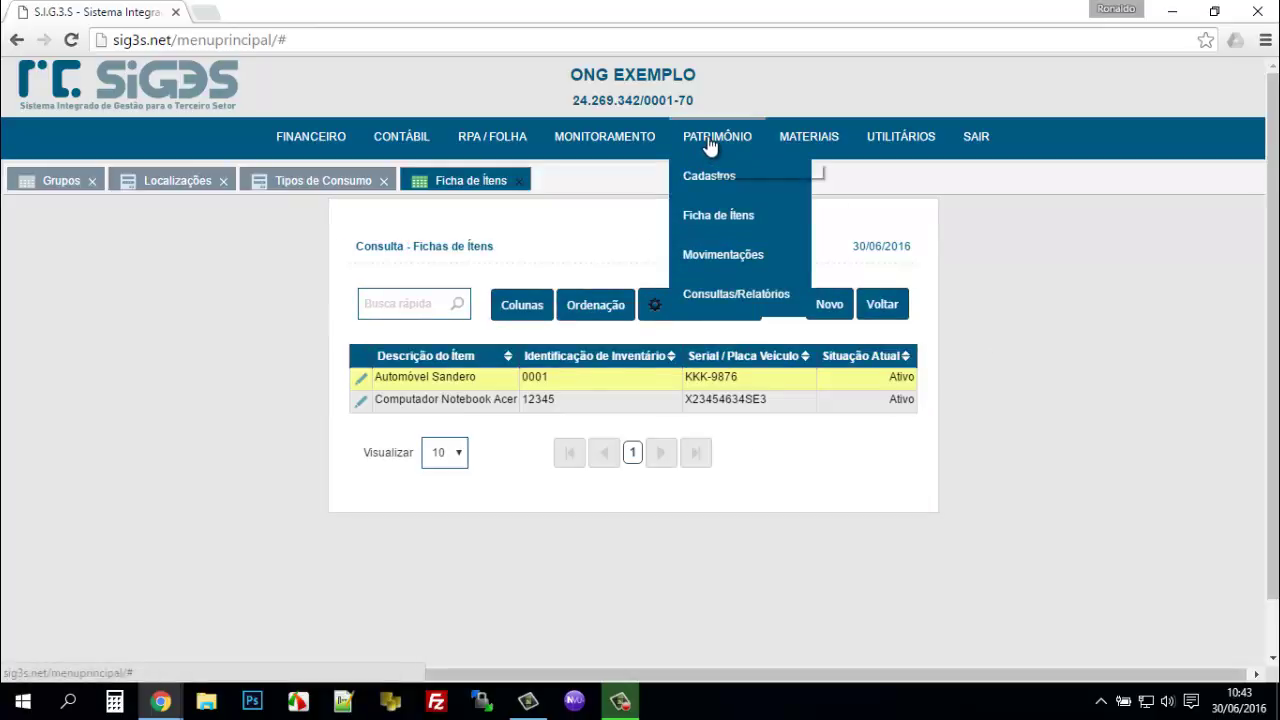
mouse_move(740, 294)
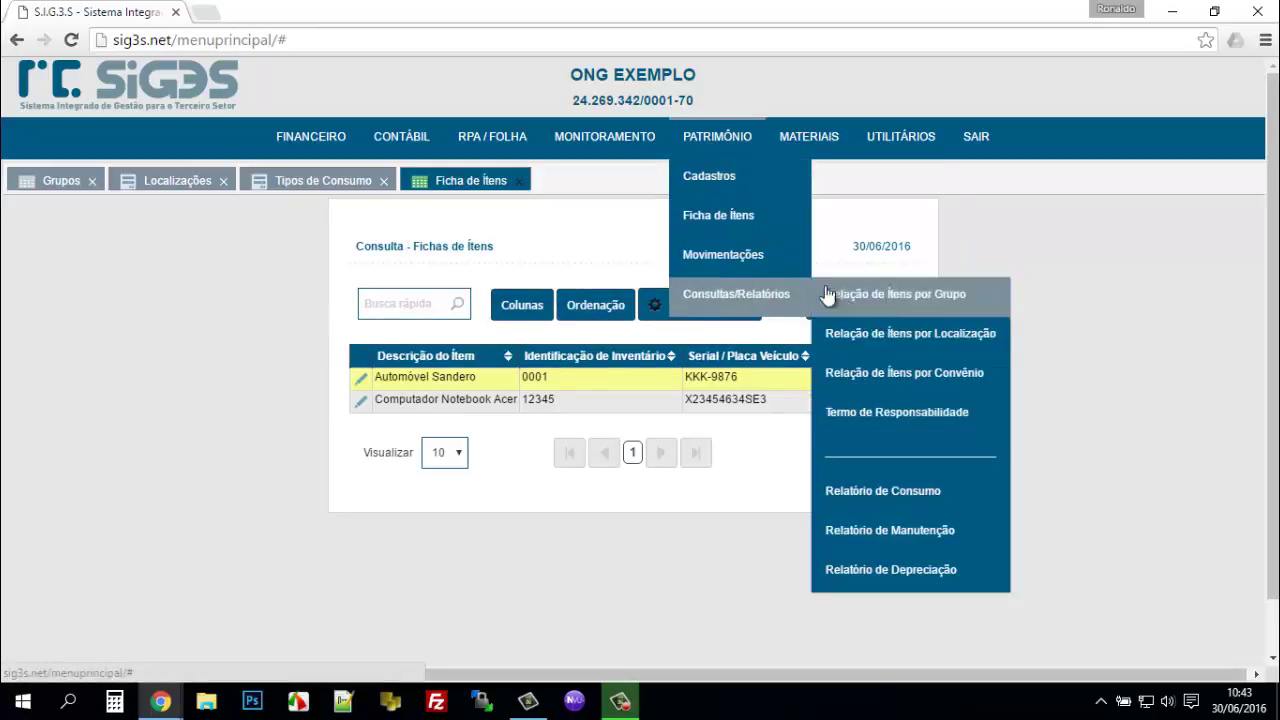
click(872, 372)
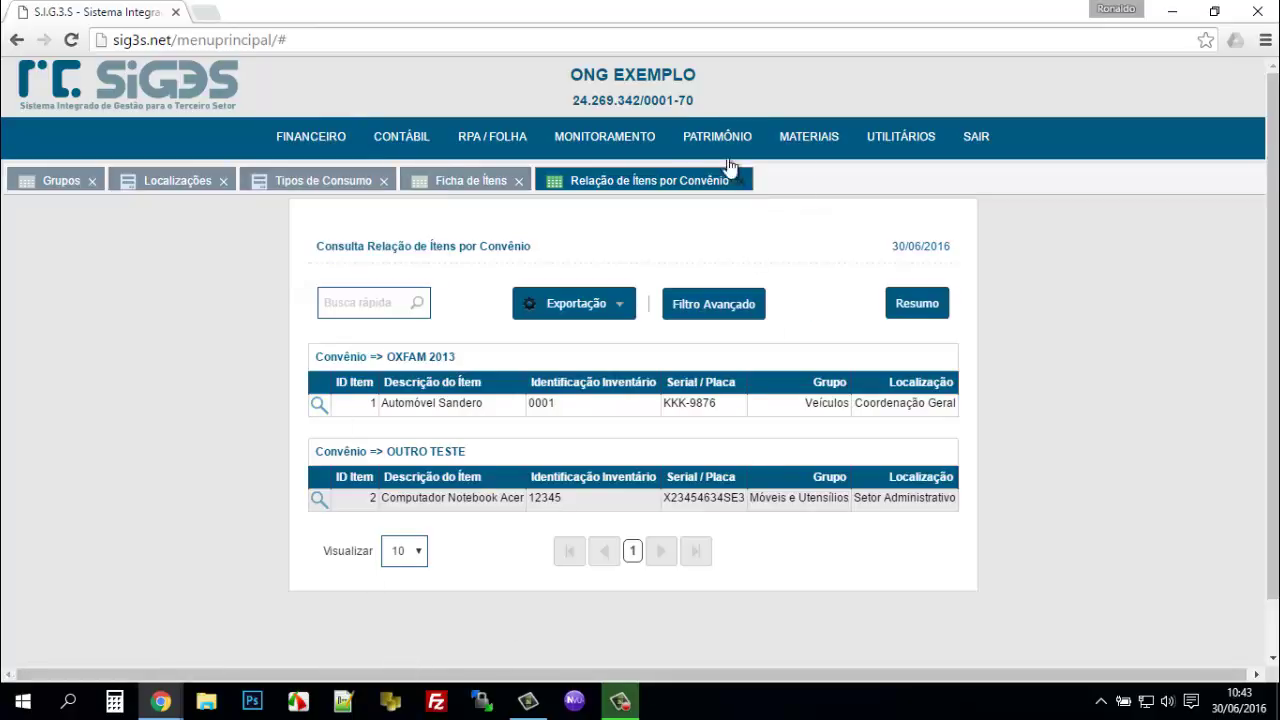
- Show the Termo de Responsabilidade for Setor Administrativo and close it after reading
mouse_move(720, 140)
mouse_move(737, 294)
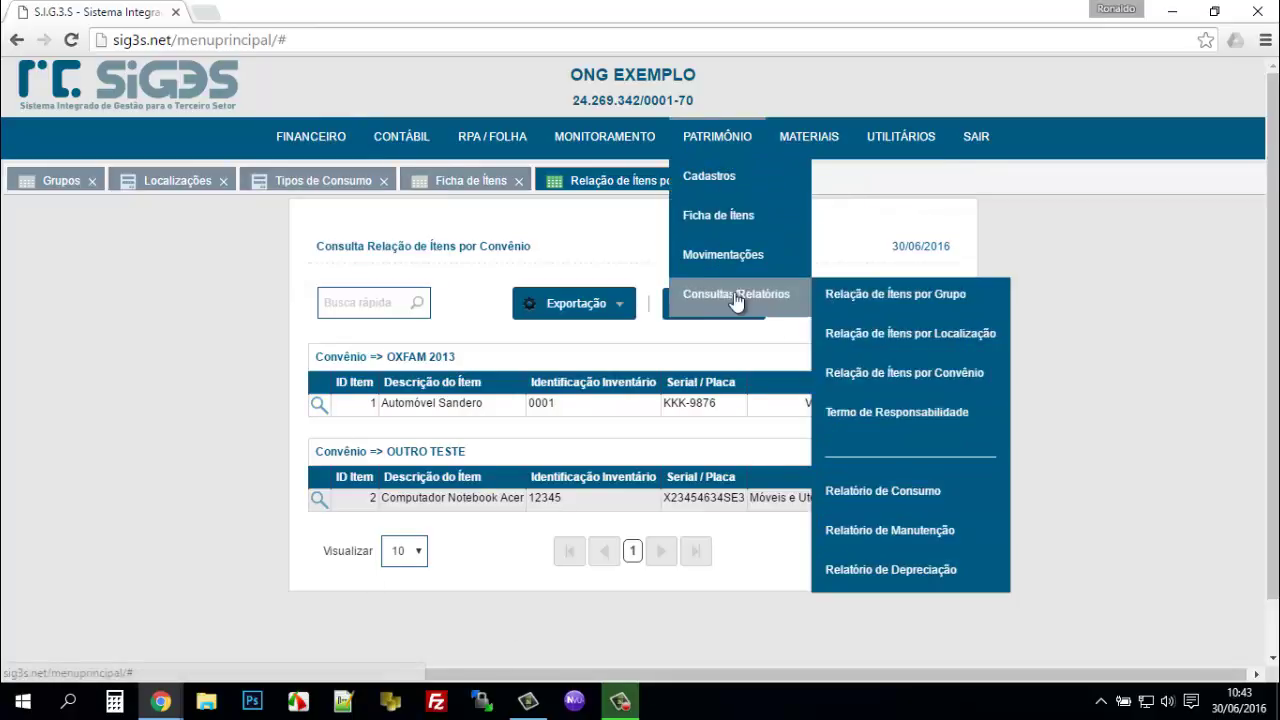
click(870, 424)
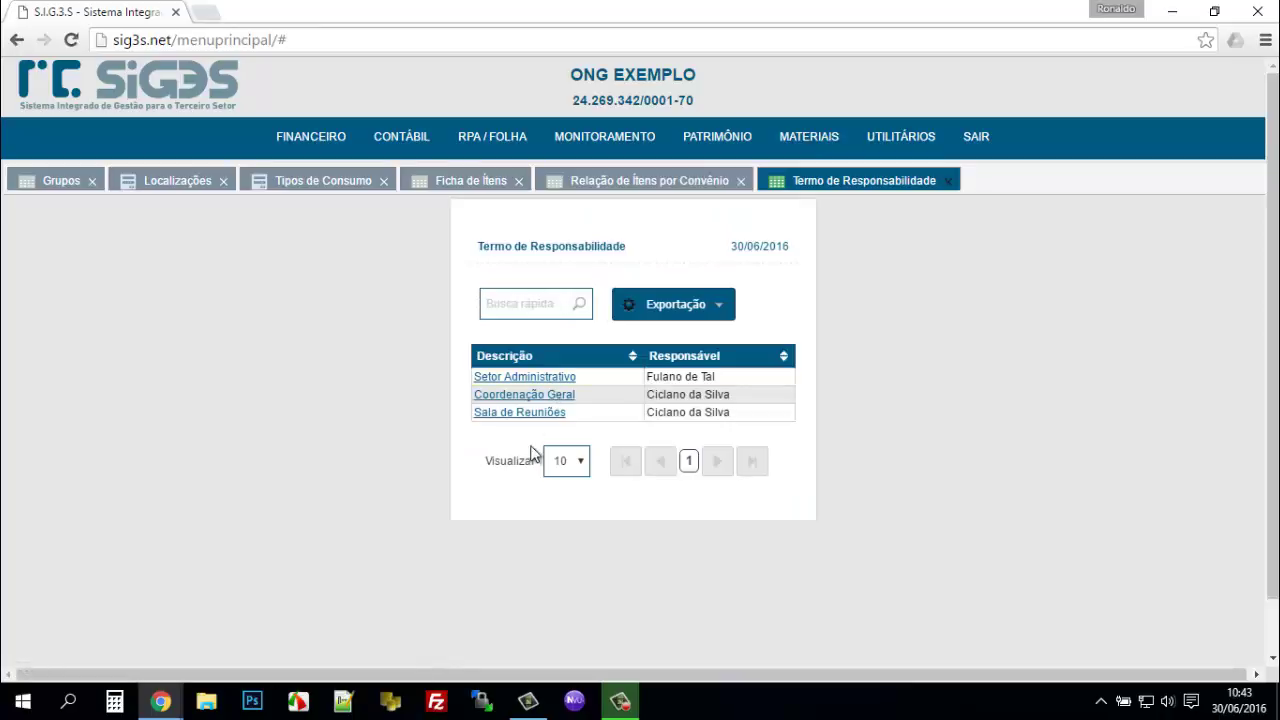
click(530, 378)
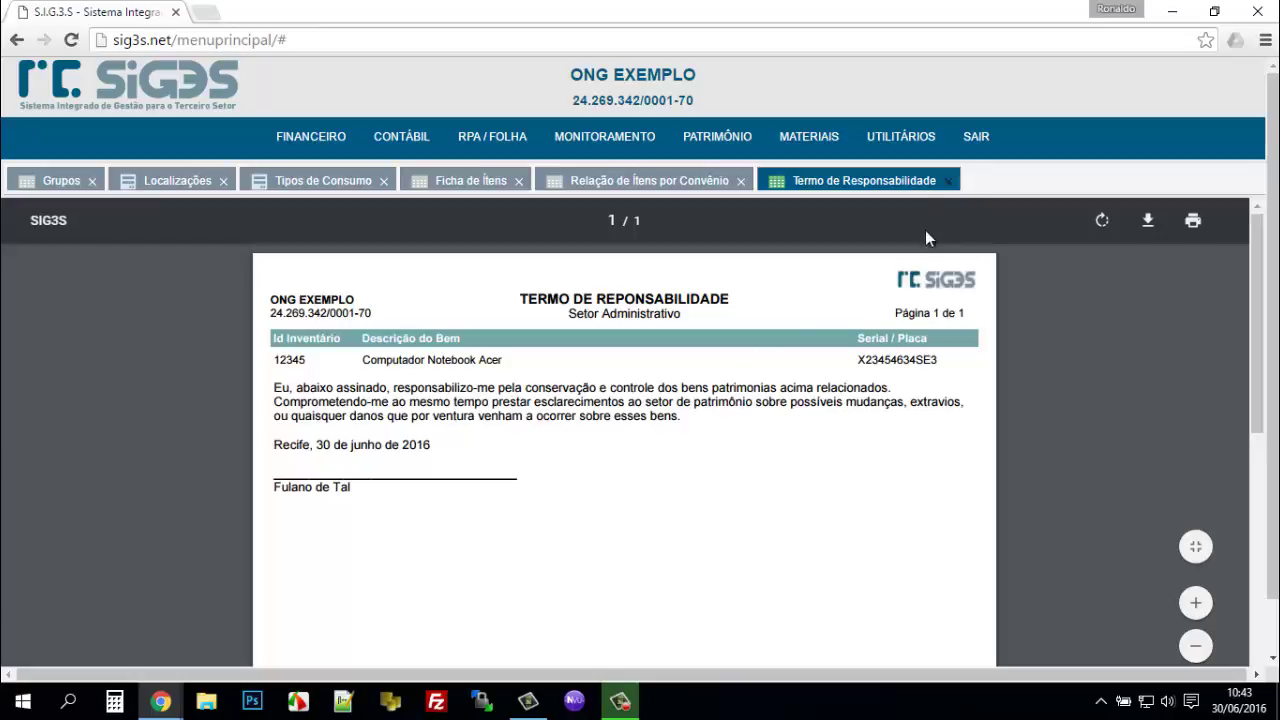
click(948, 181)
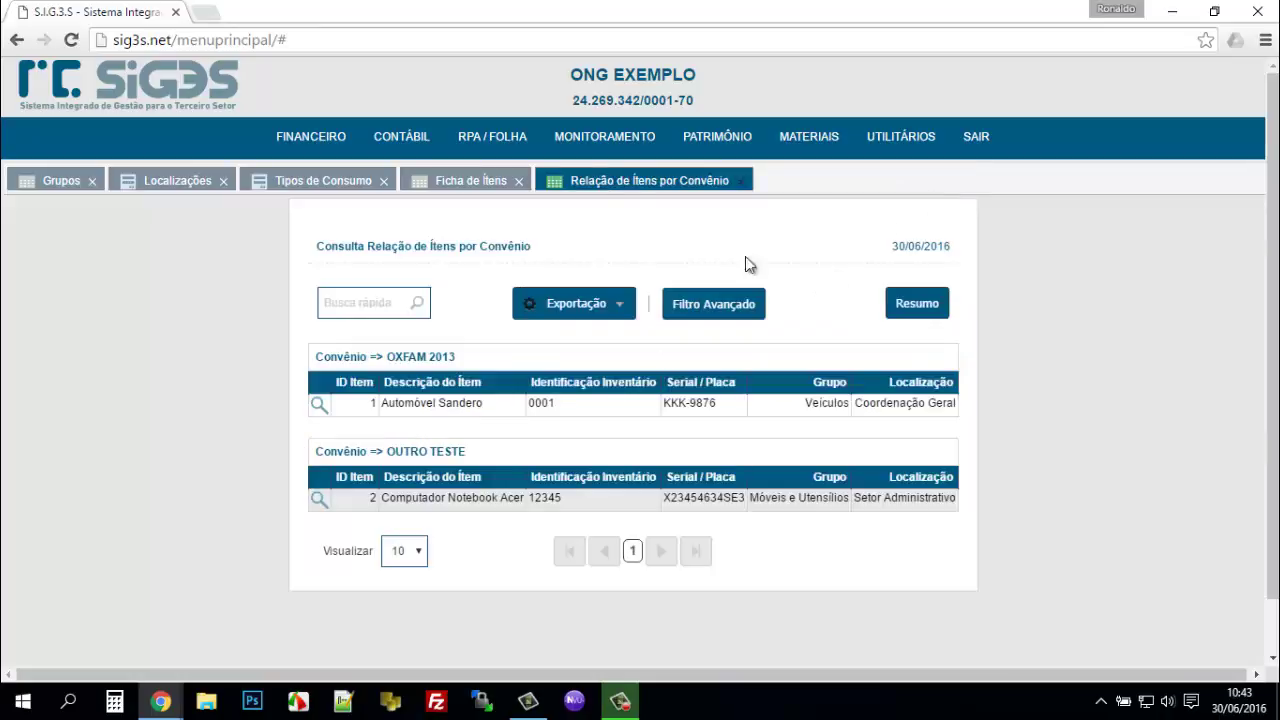
- Run the Patrimônio consumption report by period for the whole period and all items, suppliers and consumption types, and close it
mouse_move(608, 153)
mouse_move(717, 140)
mouse_move(757, 297)
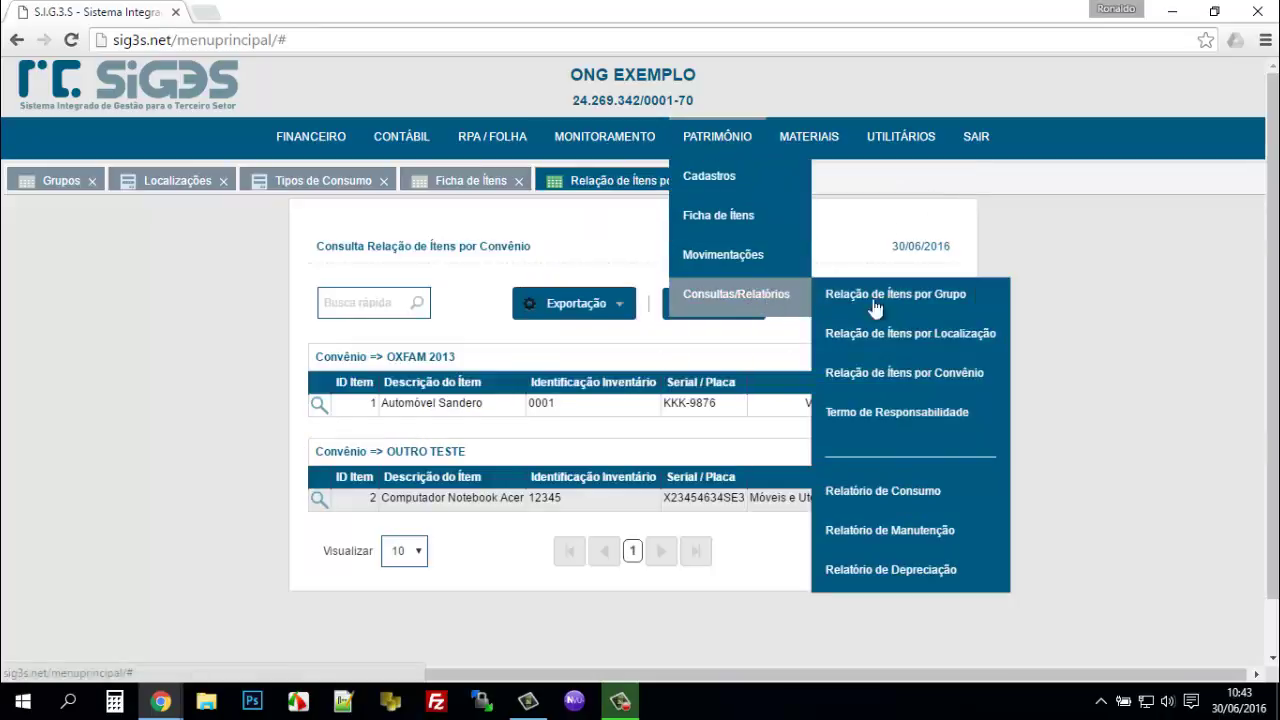
mouse_move(889, 503)
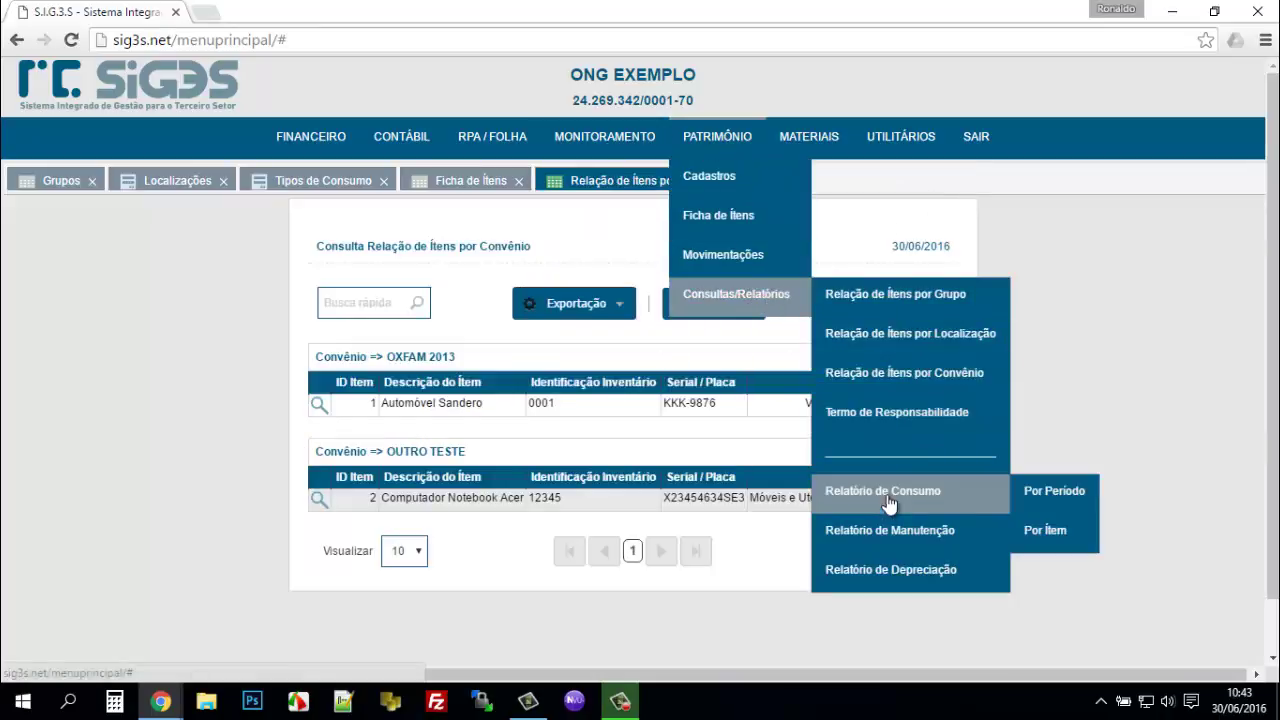
click(1052, 489)
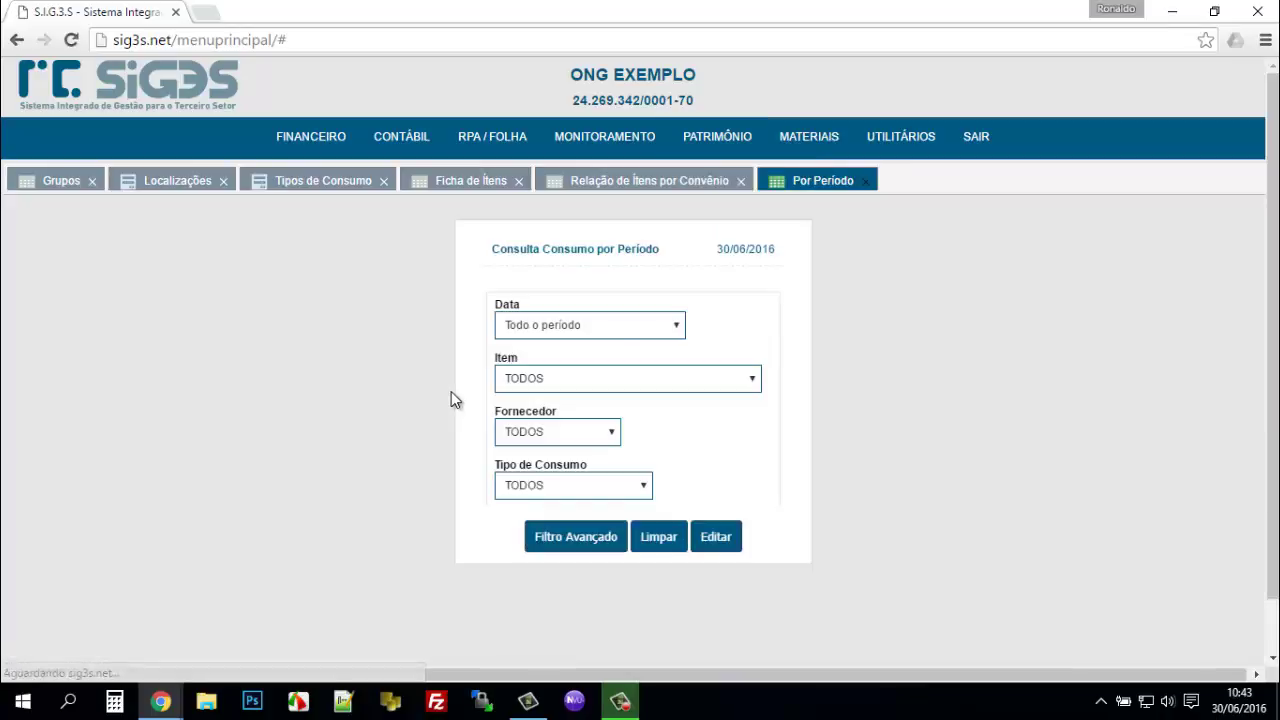
click(584, 537)
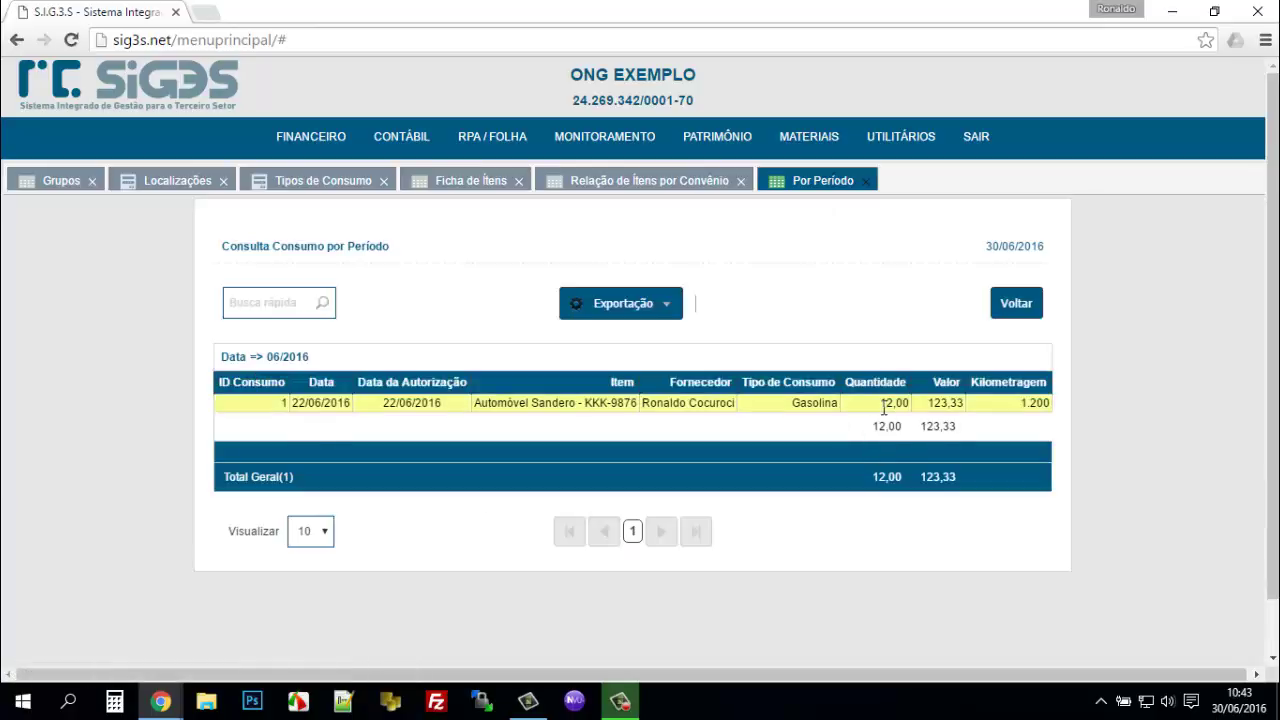
click(866, 181)
- Run the consumption report by item with all filters left open, and return to its filter form
mouse_move(800, 300)
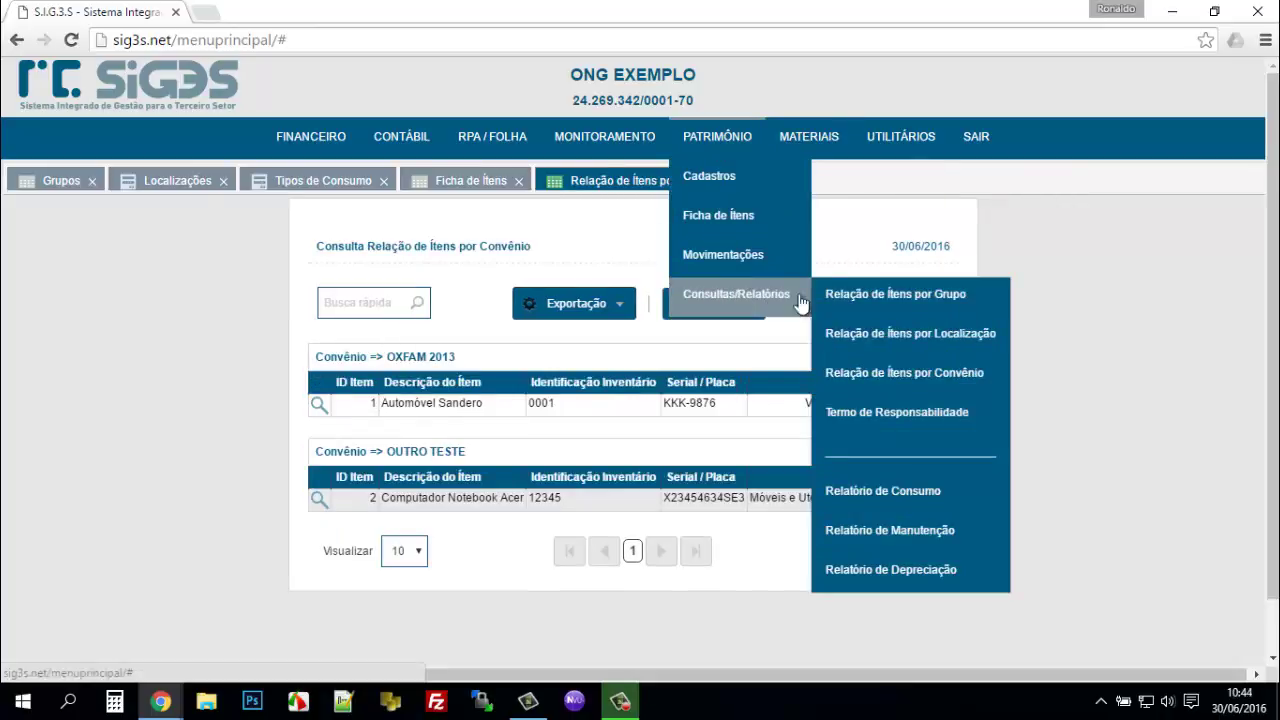
mouse_move(735, 143)
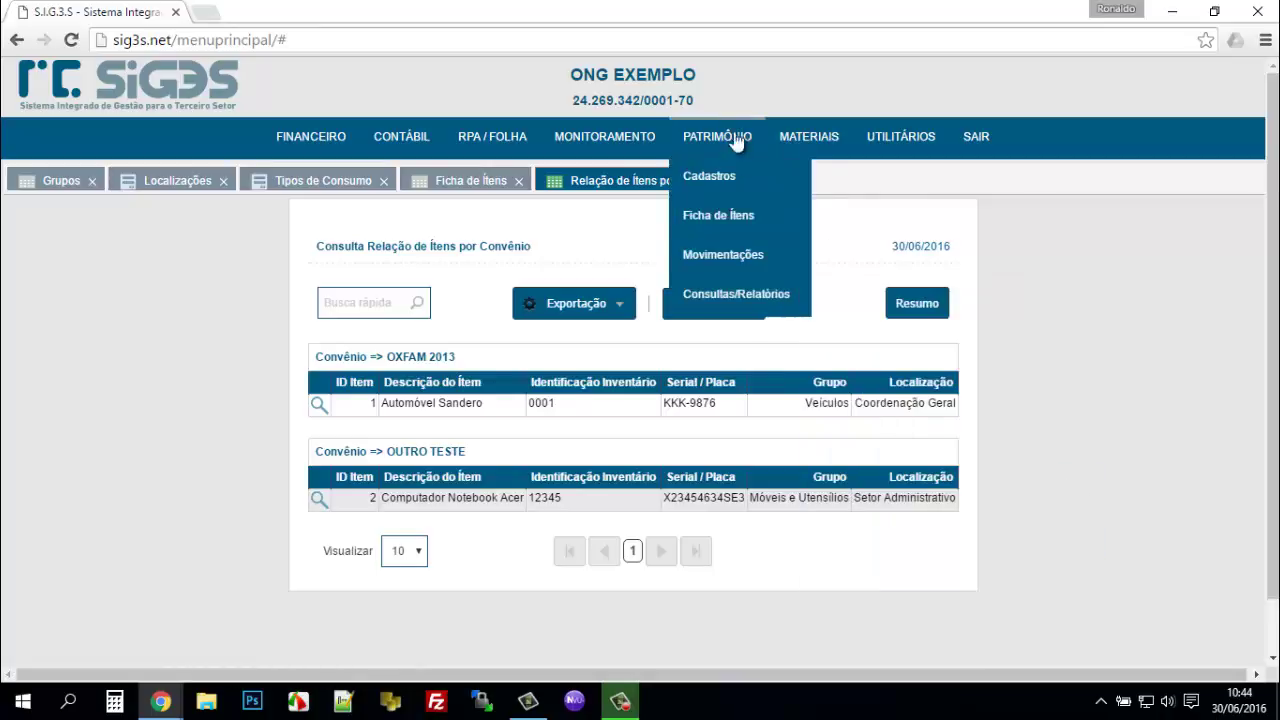
mouse_move(760, 300)
mouse_move(952, 500)
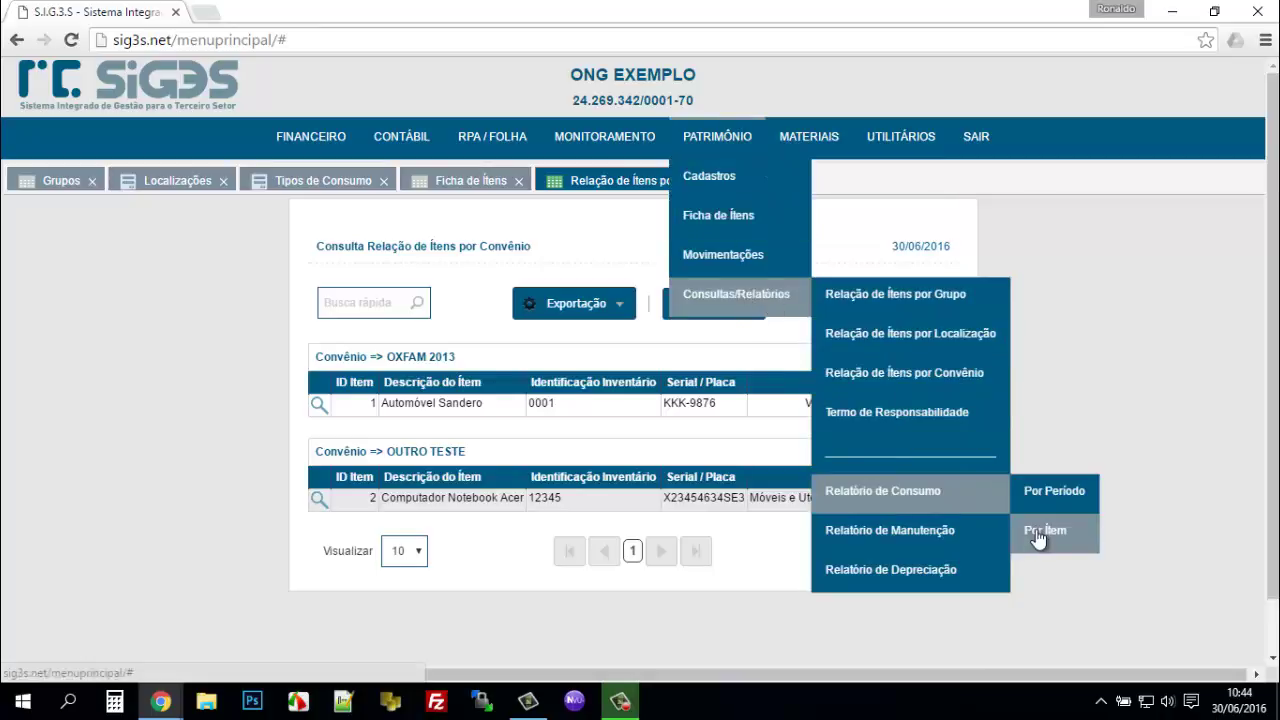
click(1038, 533)
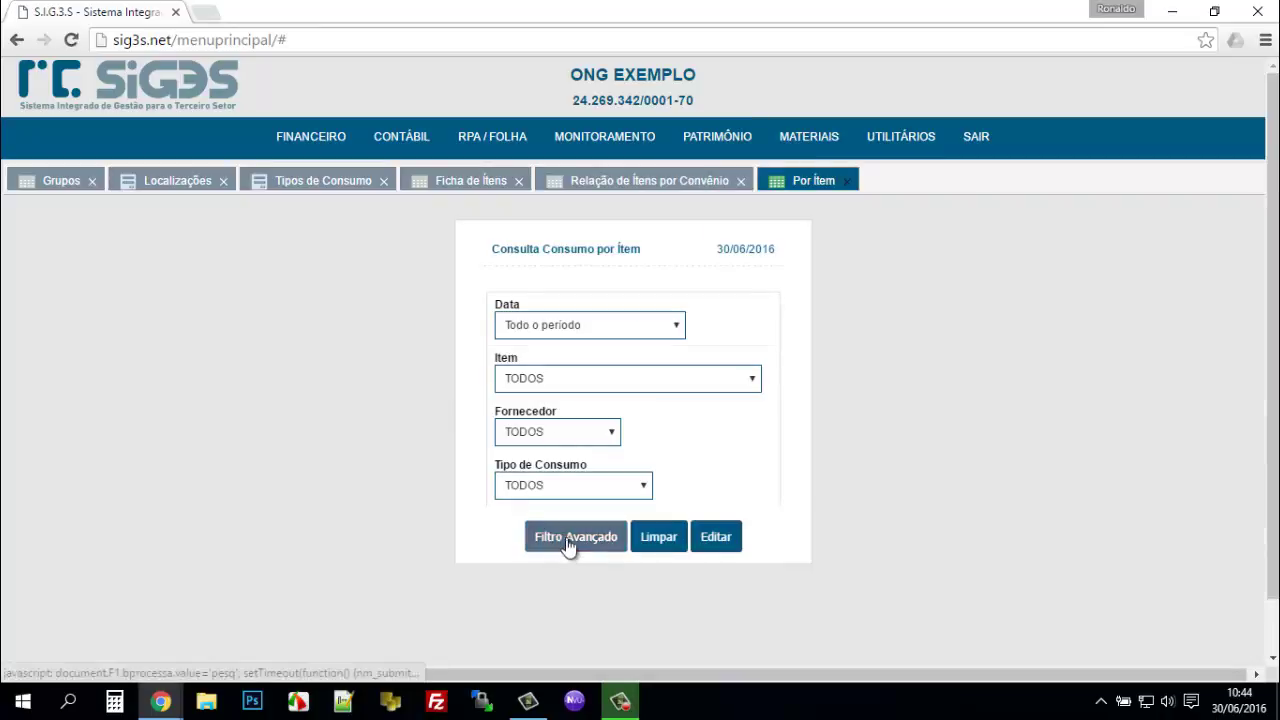
click(567, 540)
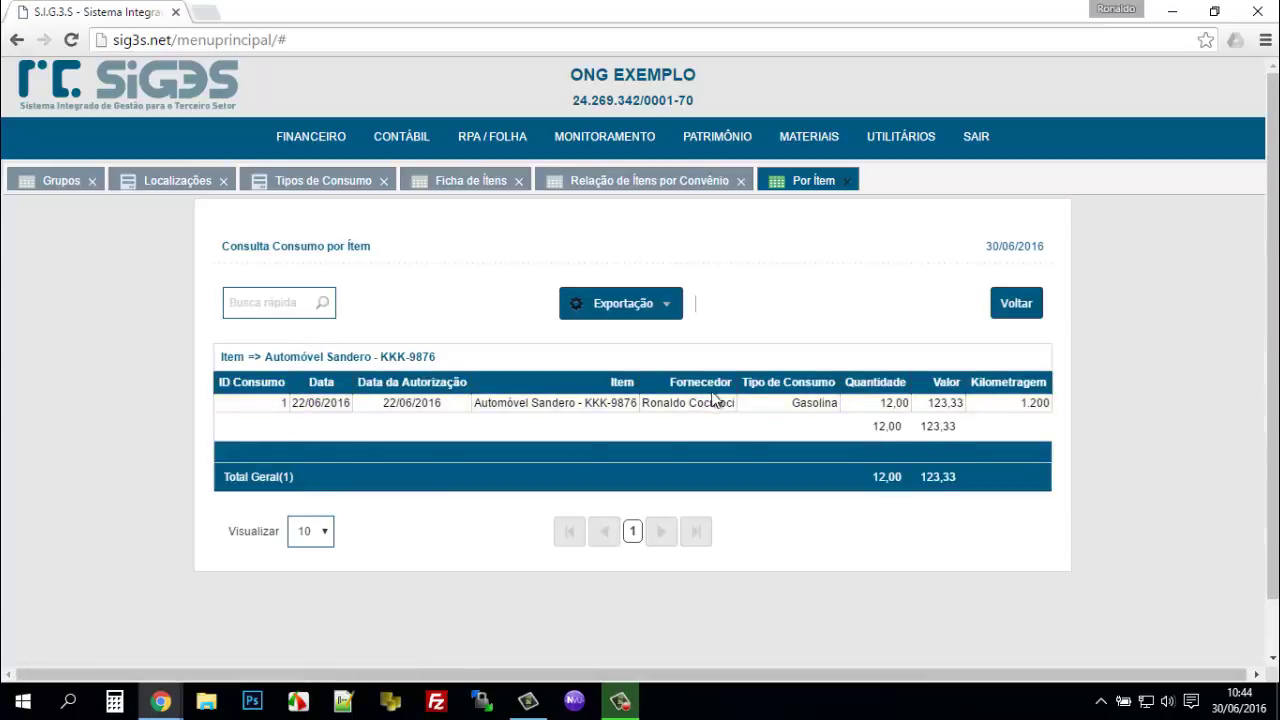
click(1010, 303)
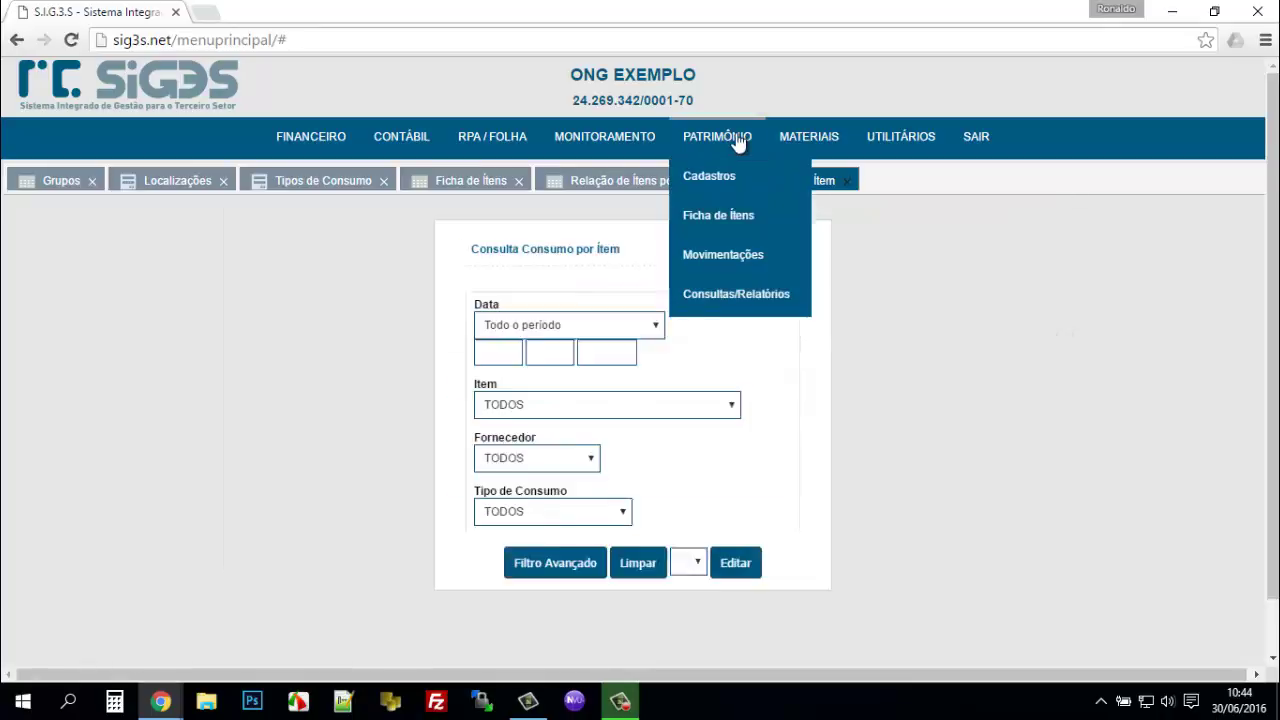
- Run the Patrimônio maintenance report by period with the default filters
mouse_move(760, 313)
mouse_move(903, 537)
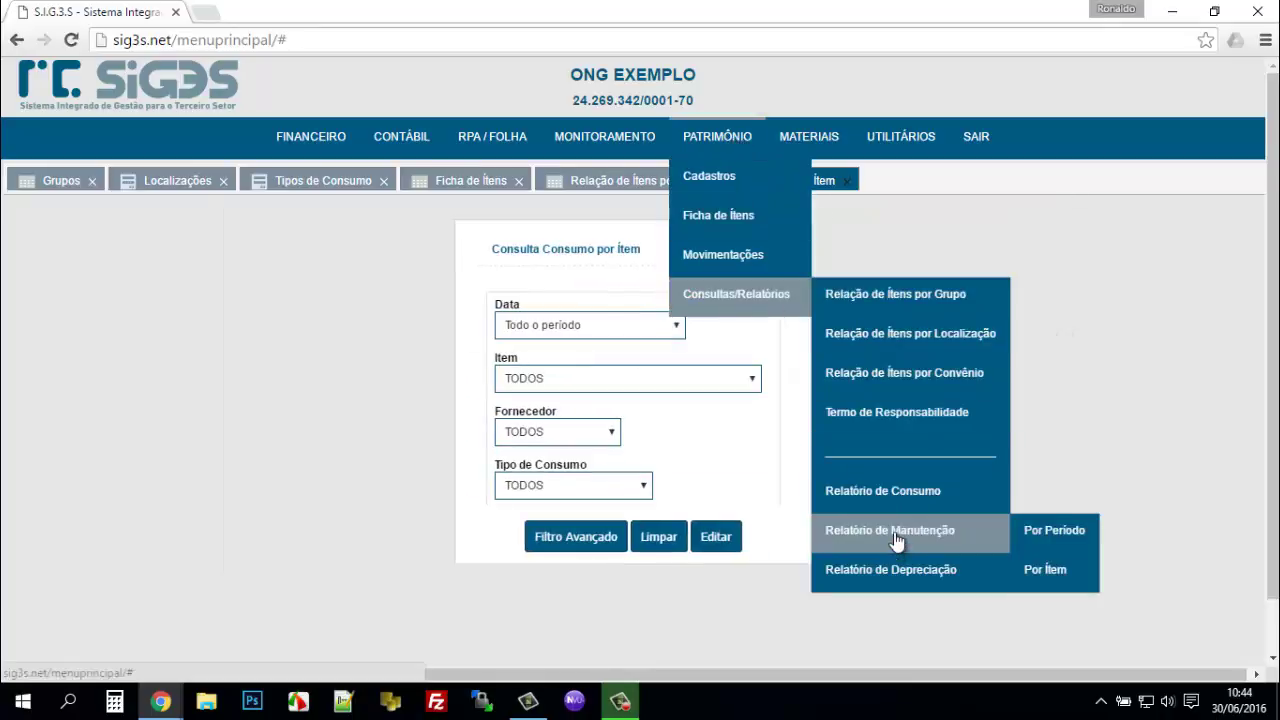
click(1047, 530)
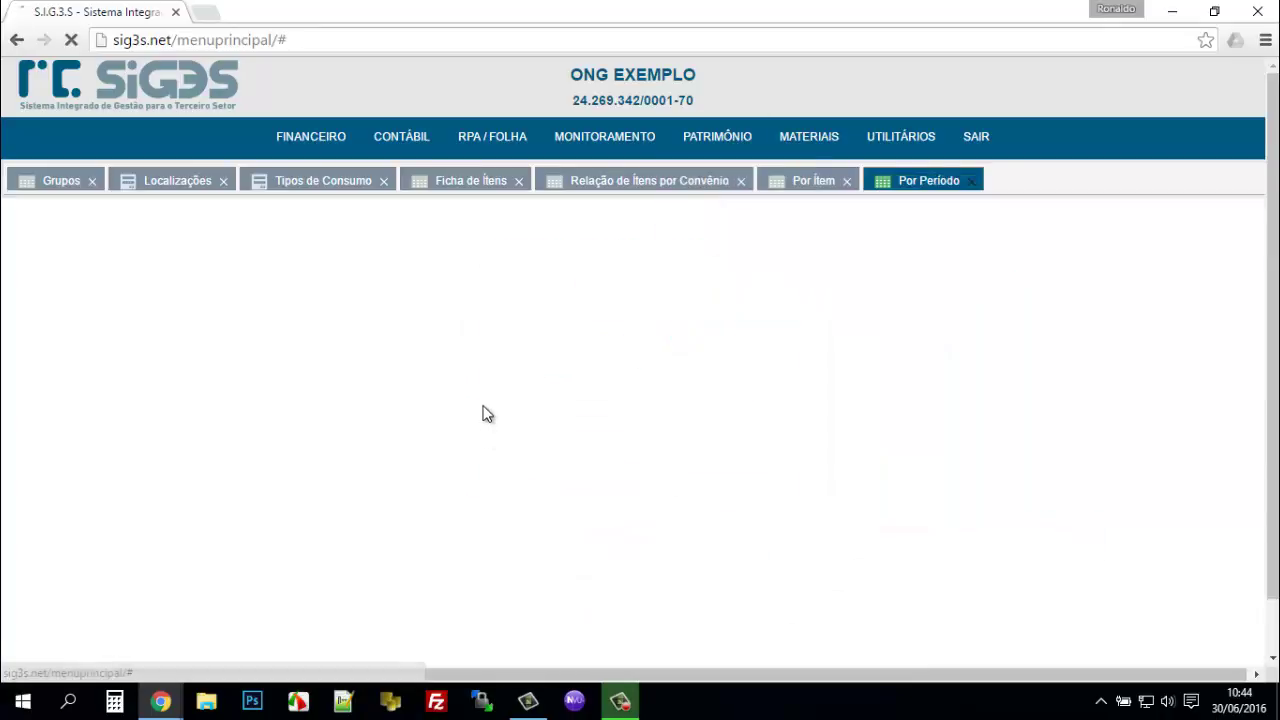
click(573, 535)
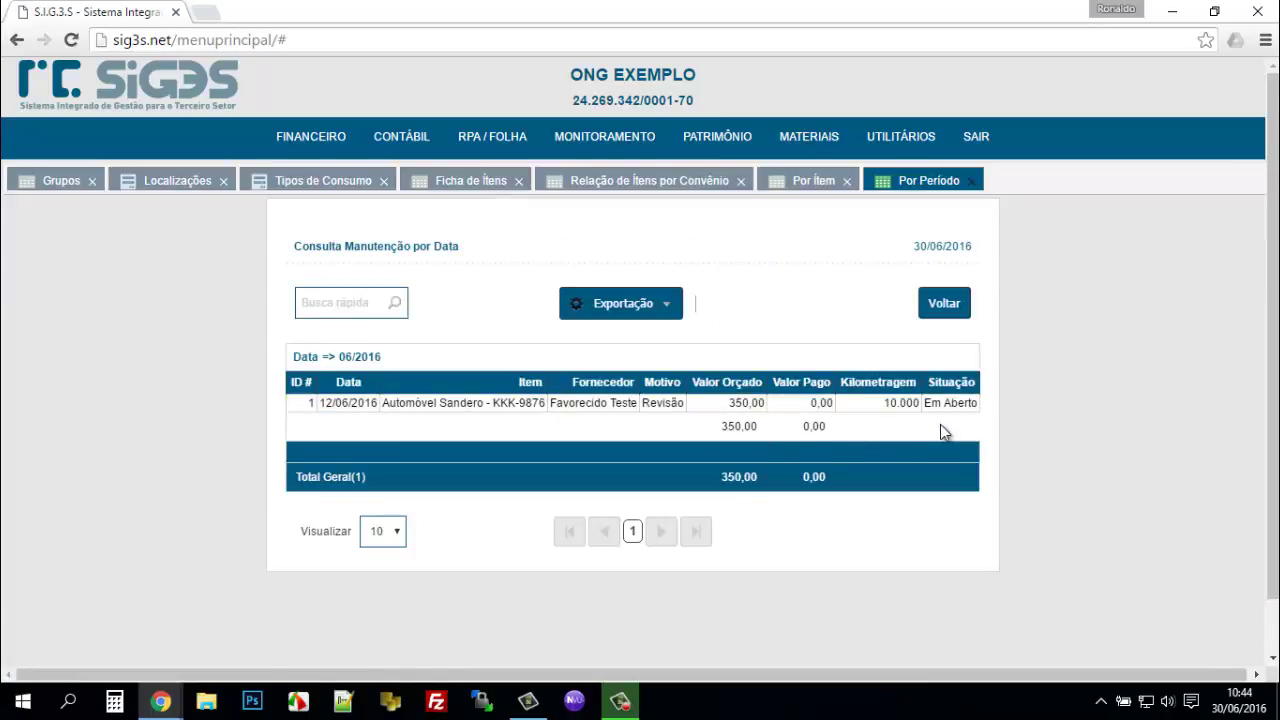
click(402, 403)
- Run the Relatório de Depreciação for the whole period, all items and all situations
mouse_move(730, 140)
mouse_move(740, 294)
mouse_move(874, 532)
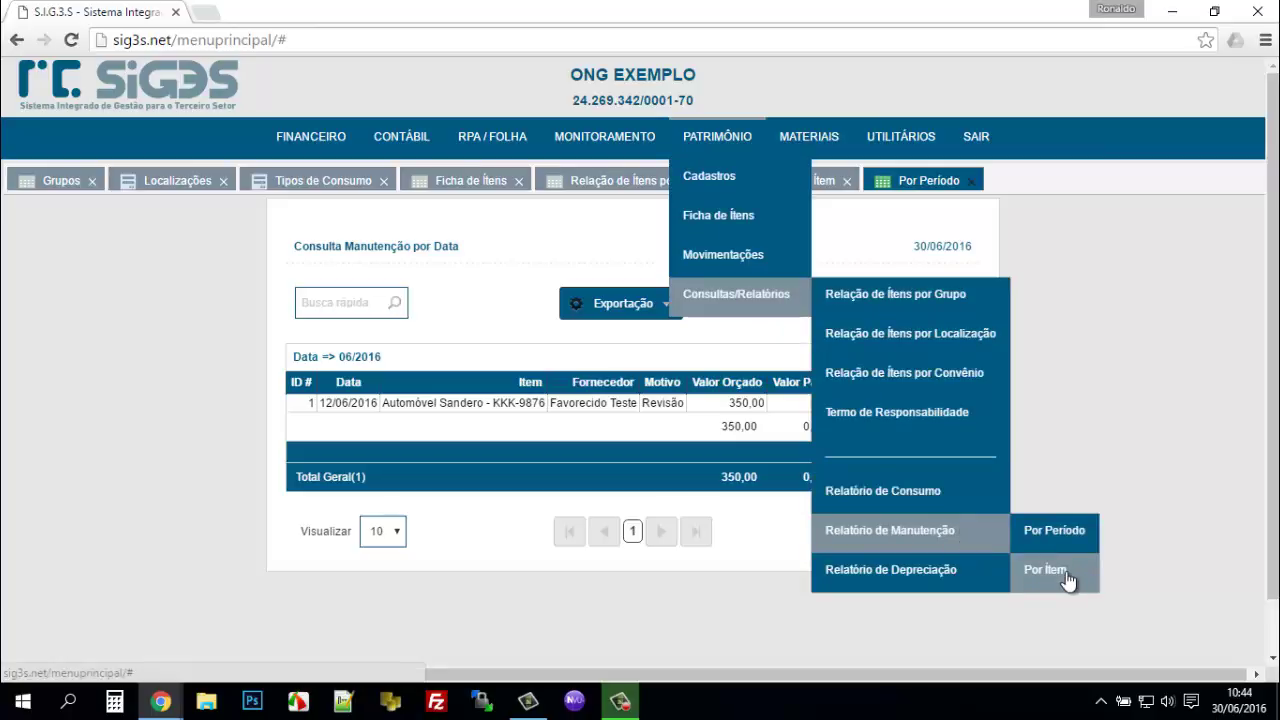
click(1000, 572)
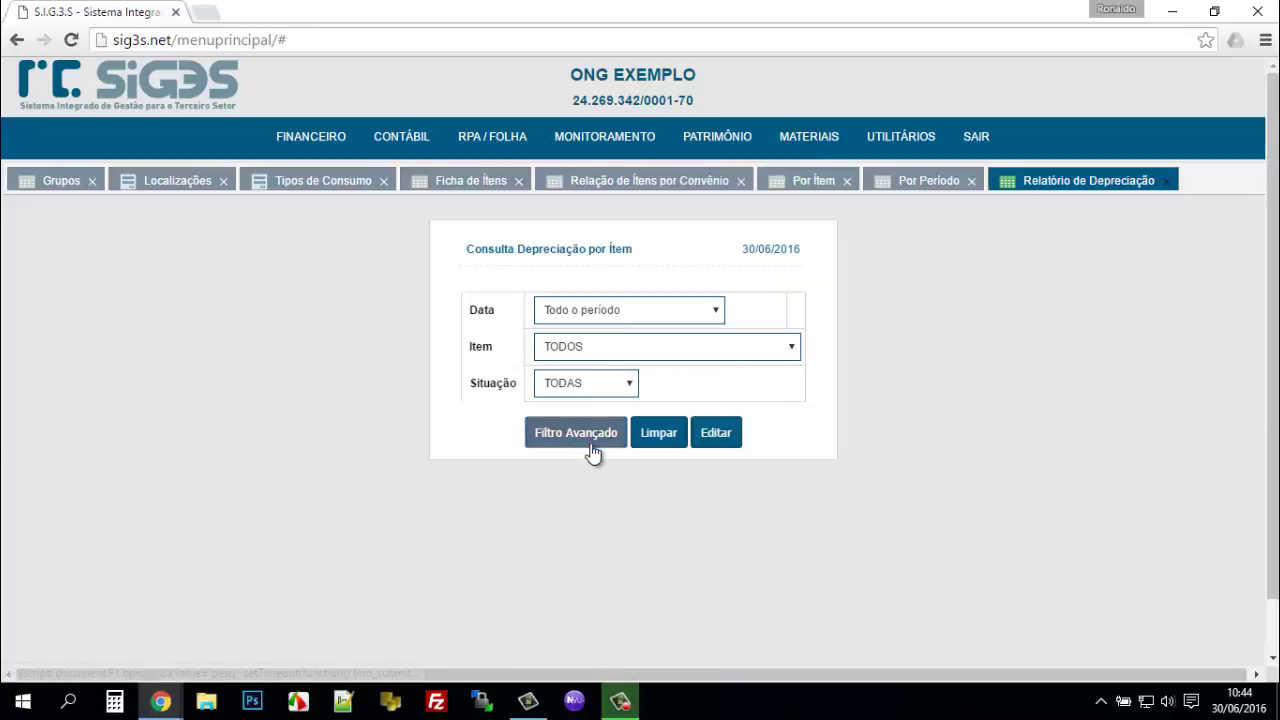
click(592, 444)
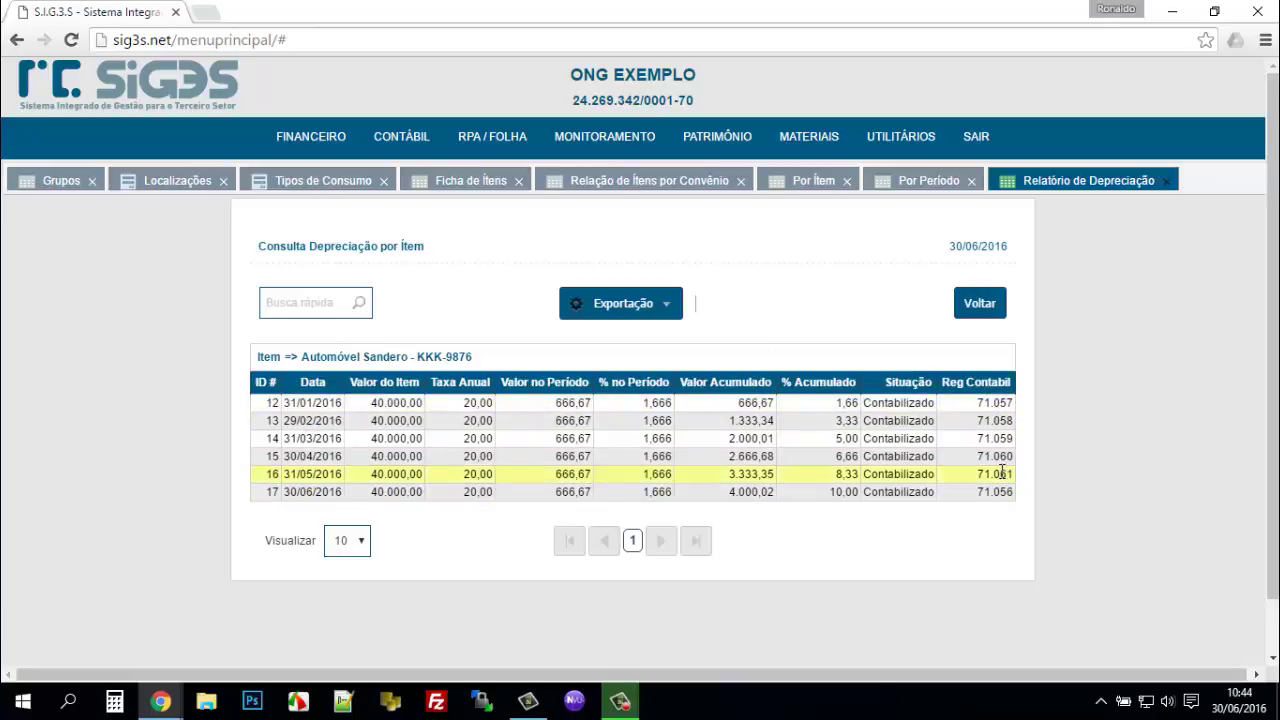
- Locate the Importação de Depreciação do Patrimônio function among the Contábil movement options without running it
mouse_move(405, 132)
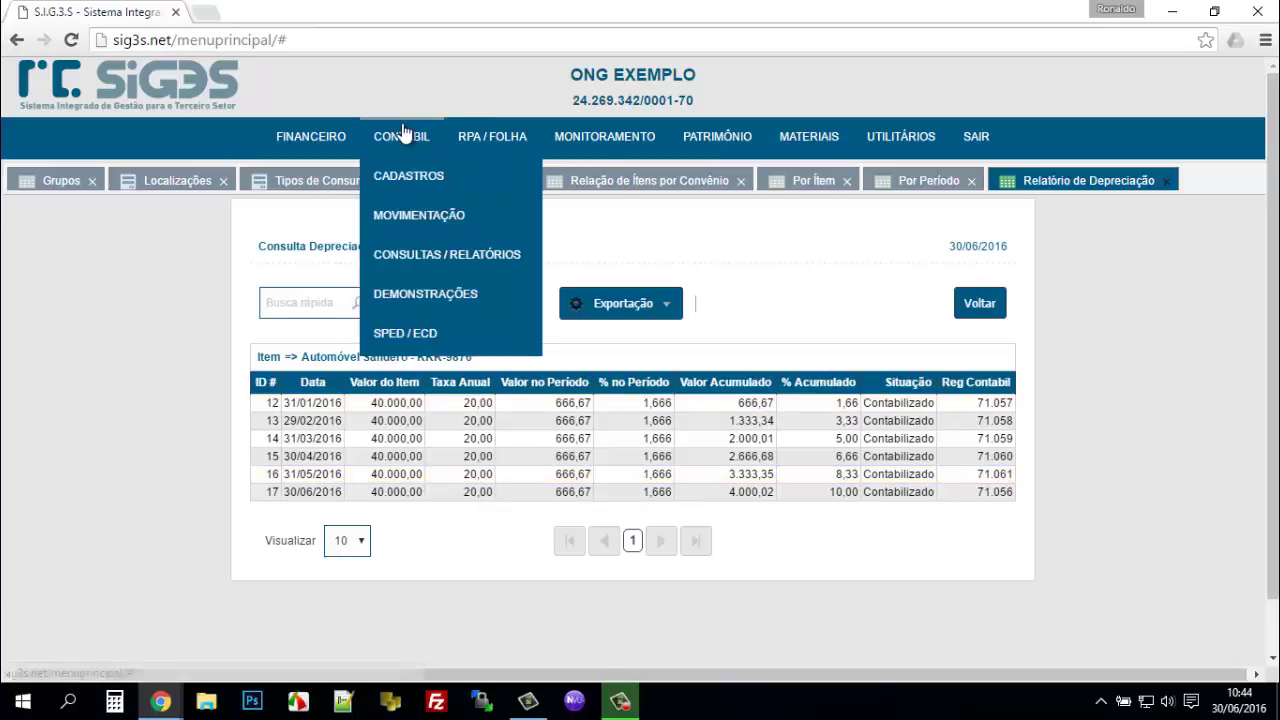
mouse_move(420, 222)
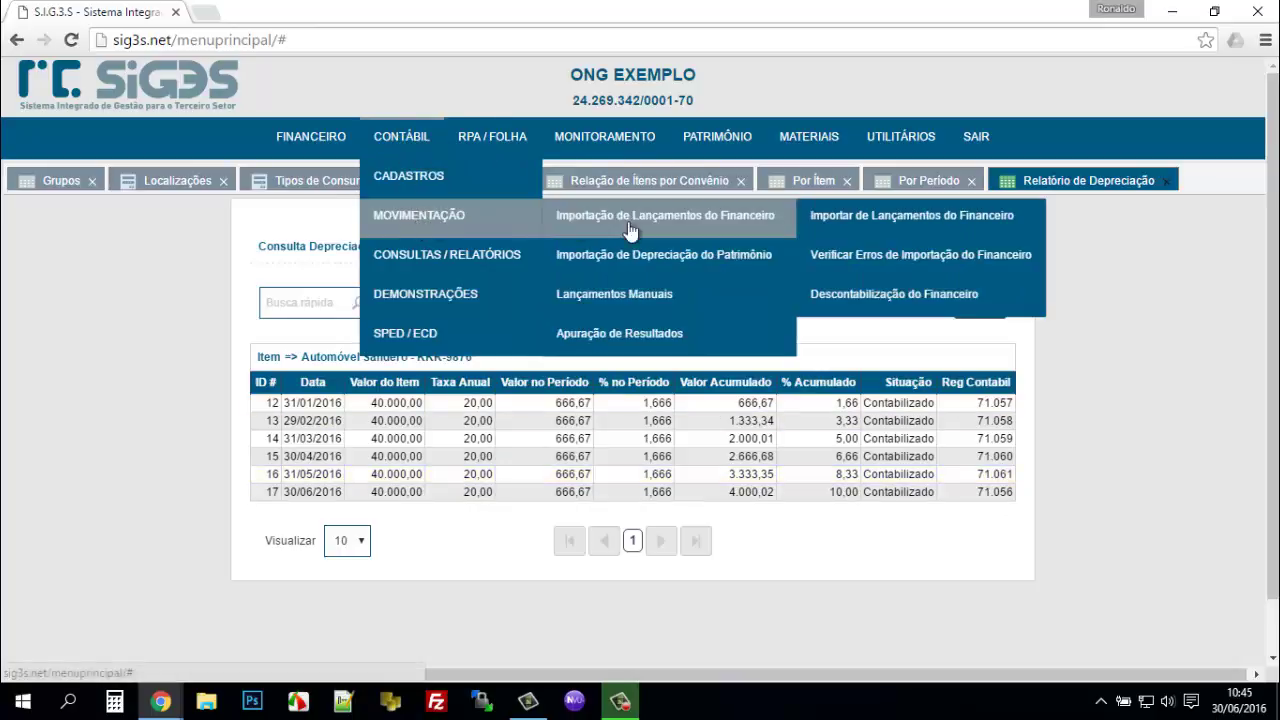
mouse_move(627, 260)
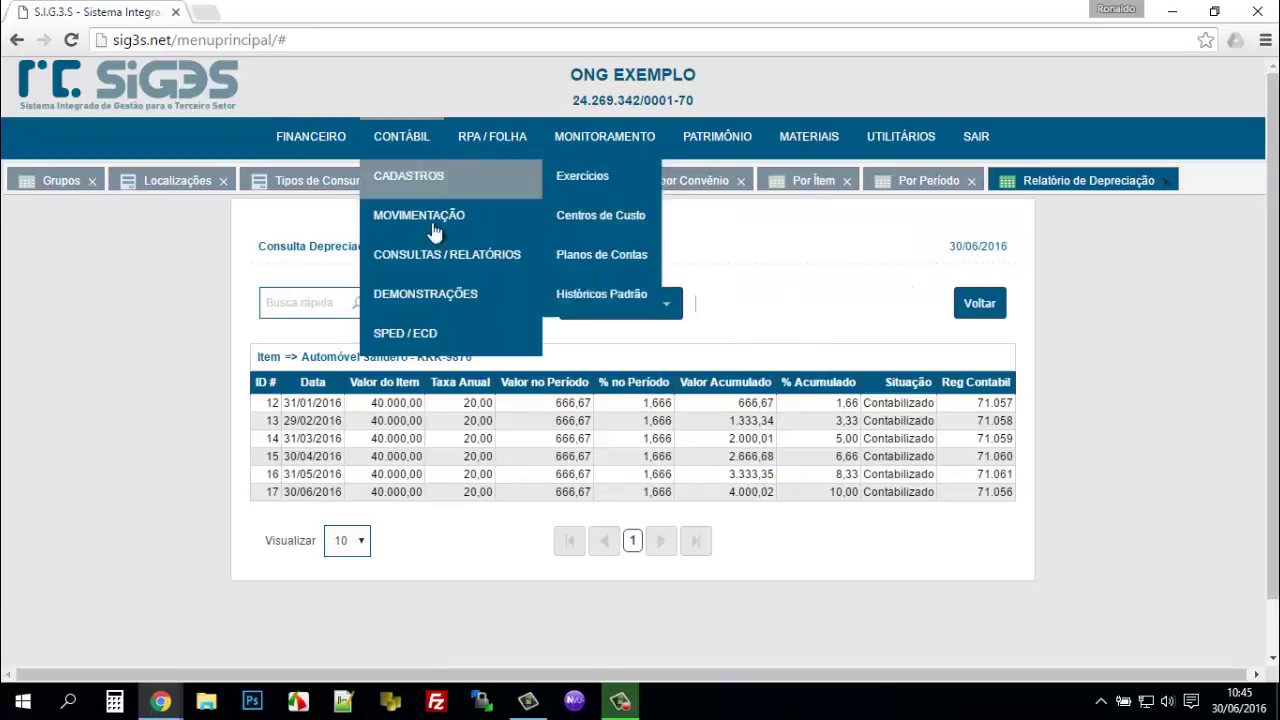
mouse_move(505, 225)
mouse_move(720, 255)
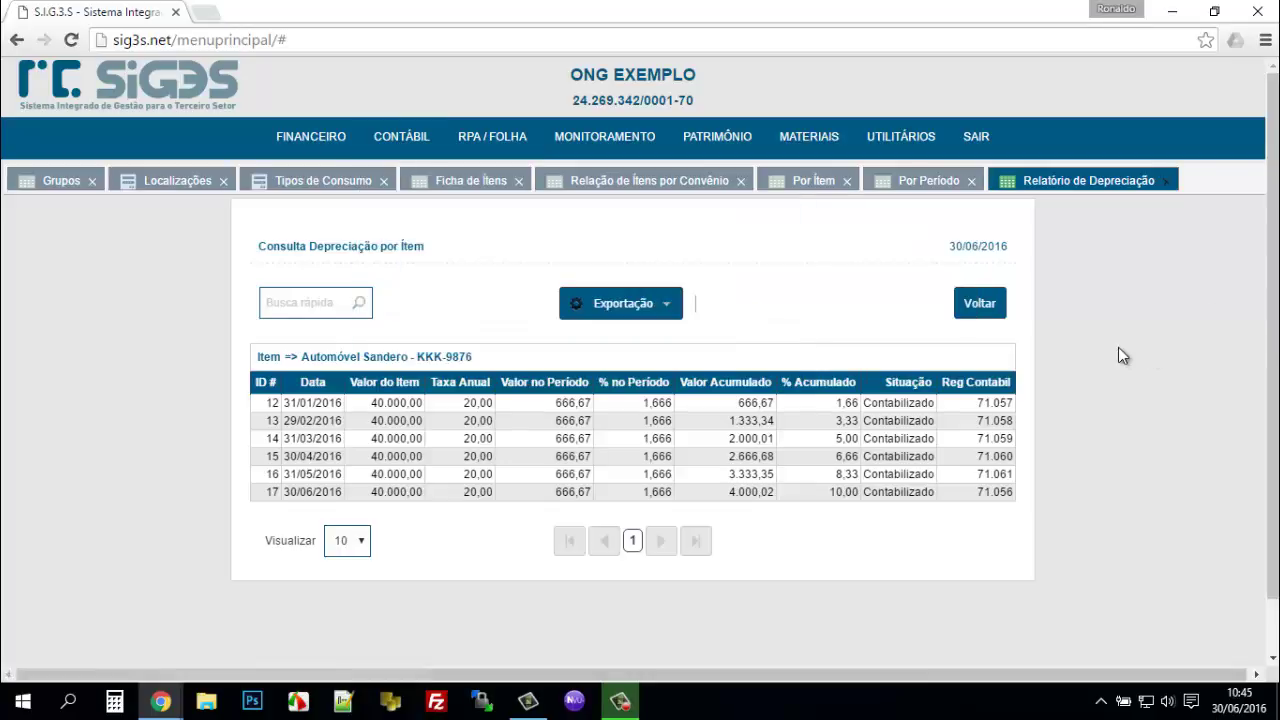
- Close all open report and register screens, from Relatório de Depreciação through to Grupos
click(1160, 184)
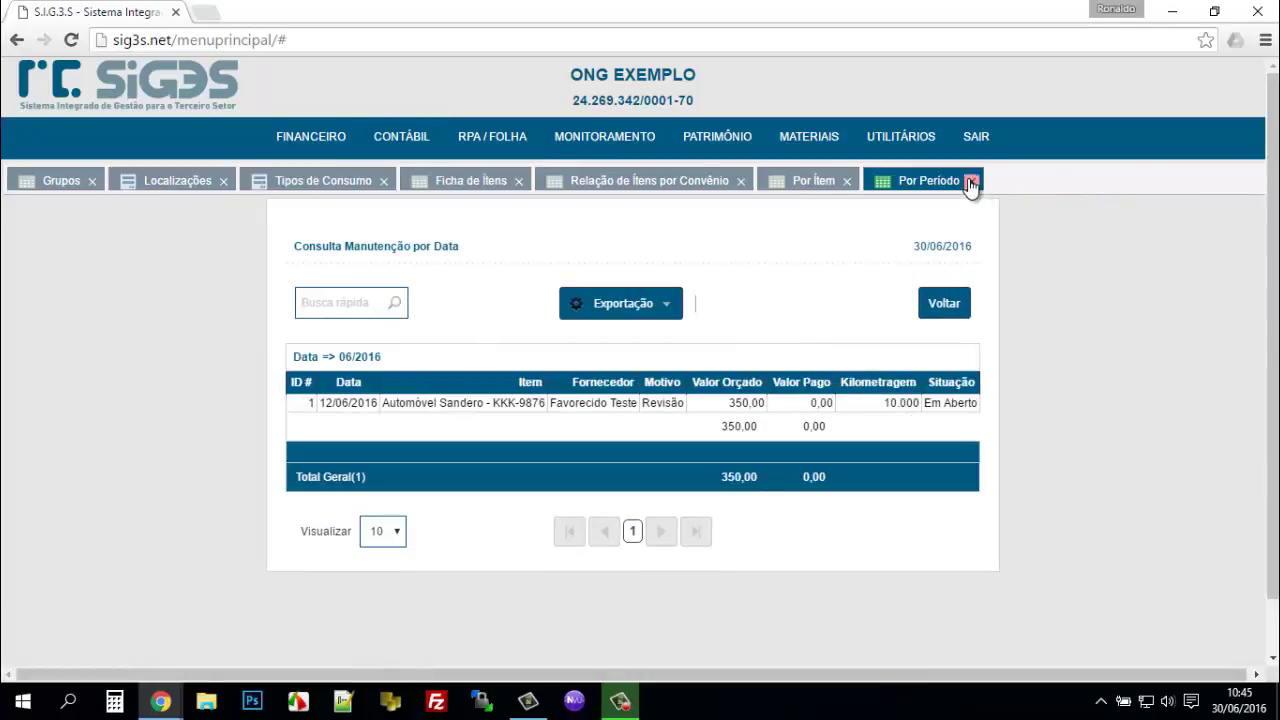
click(970, 183)
click(848, 182)
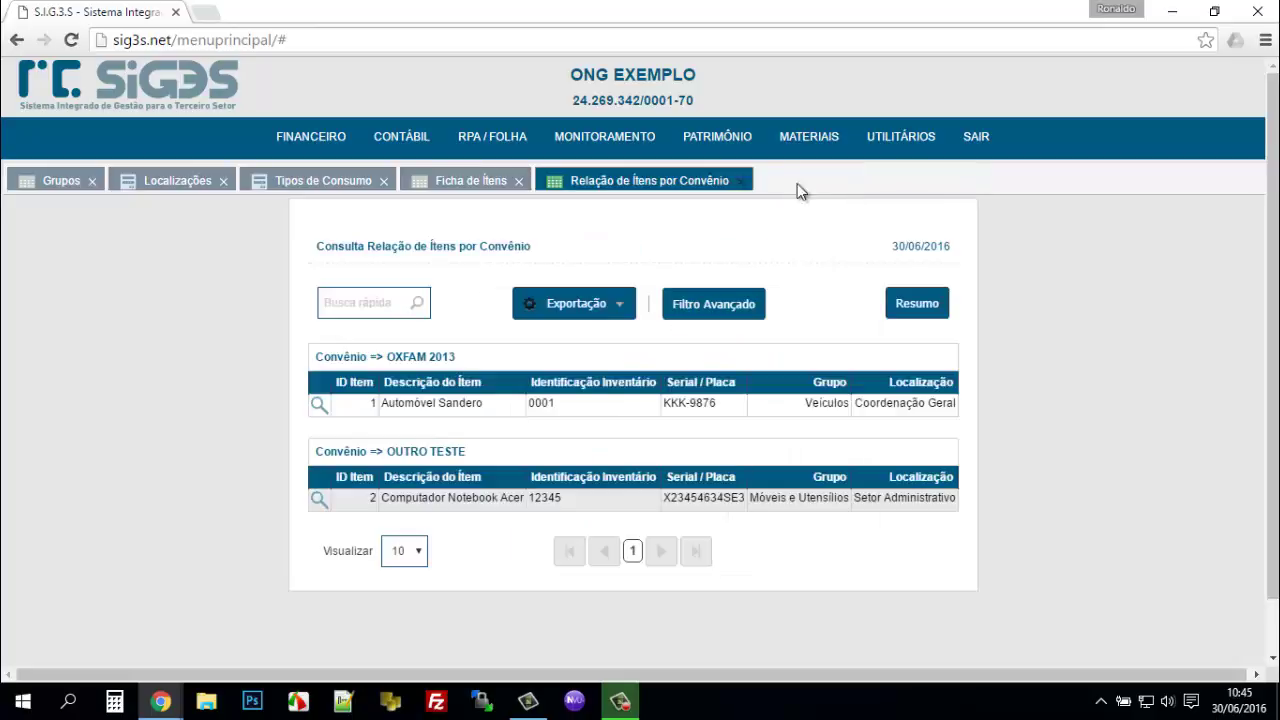
click(738, 182)
click(519, 181)
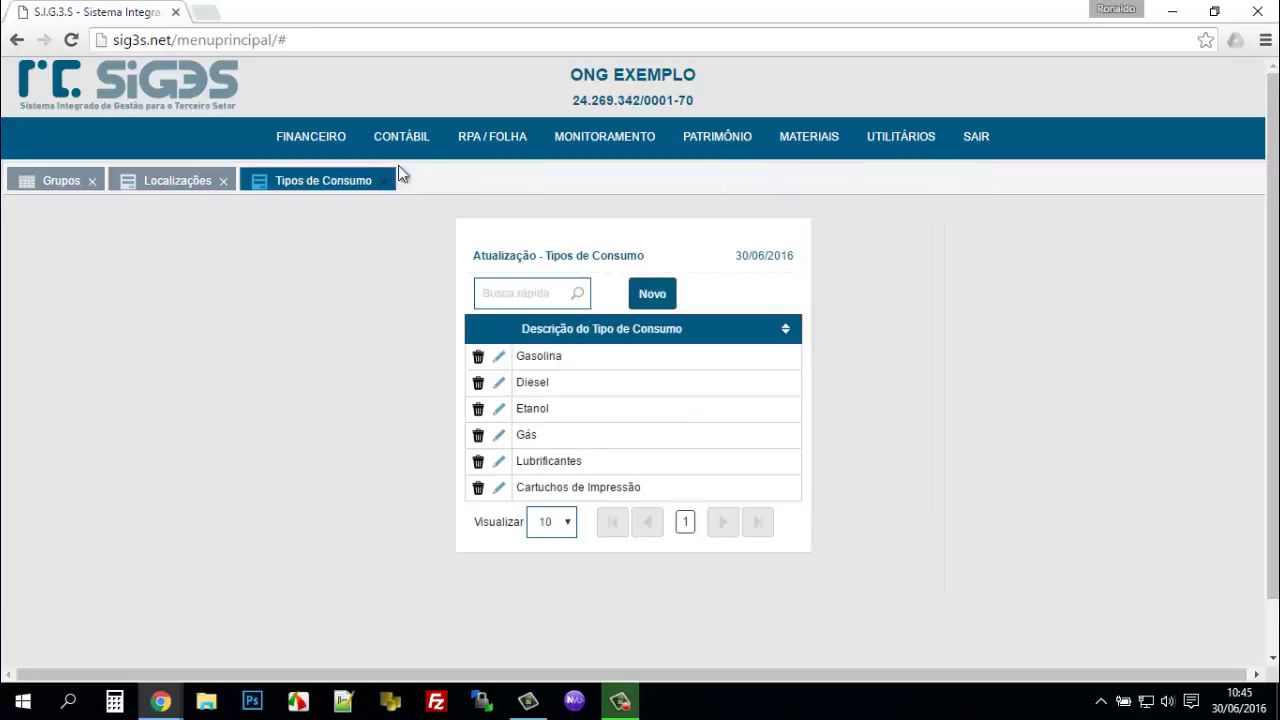
click(380, 181)
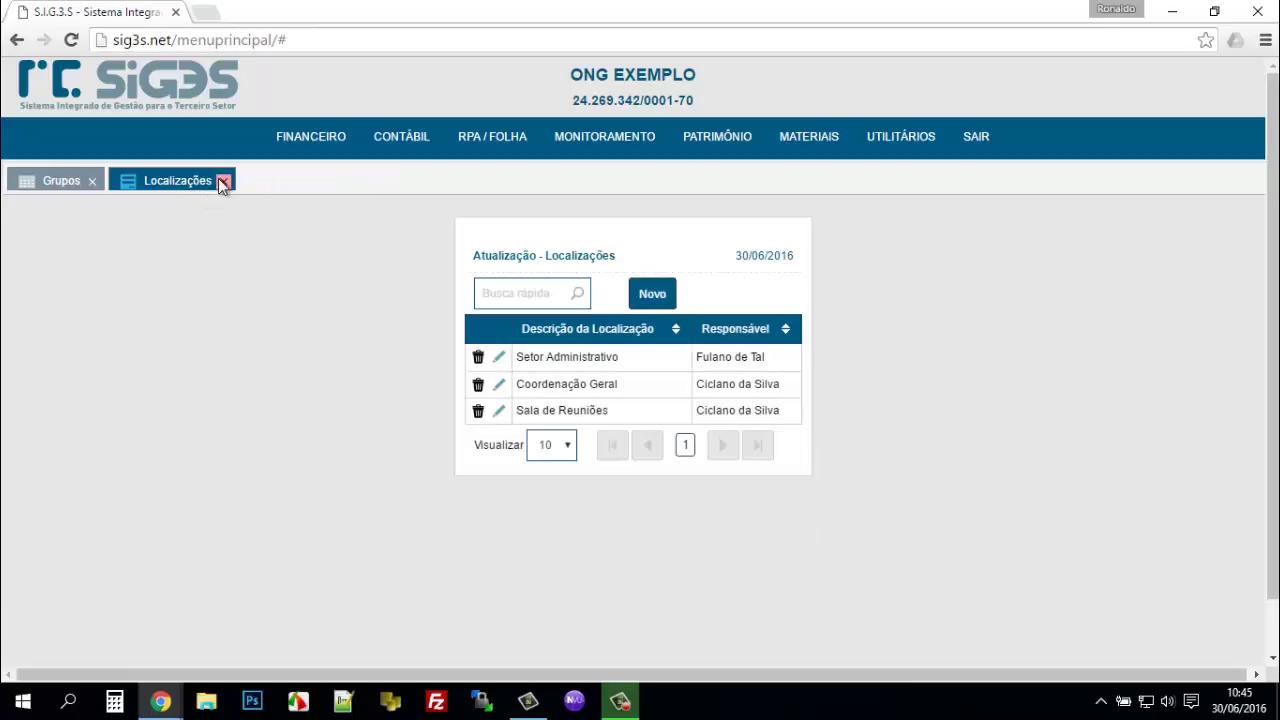
click(223, 181)
click(91, 181)
mouse_move(730, 140)
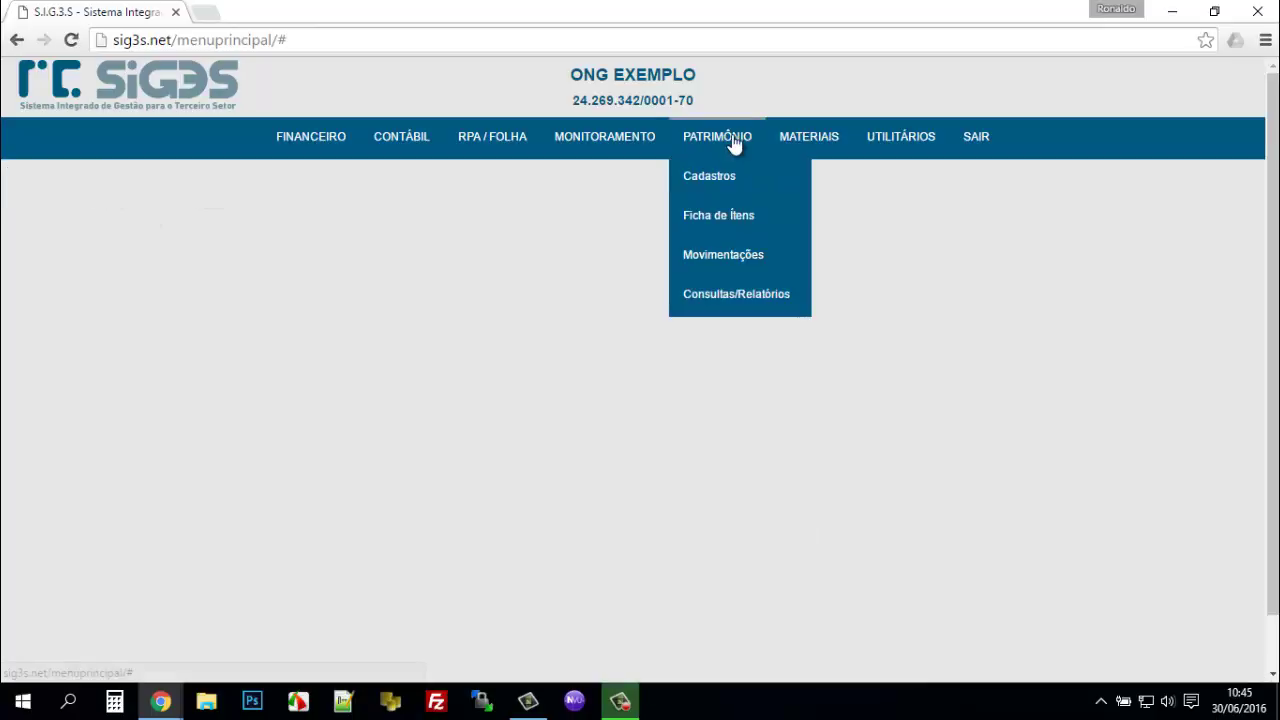
mouse_move(729, 312)
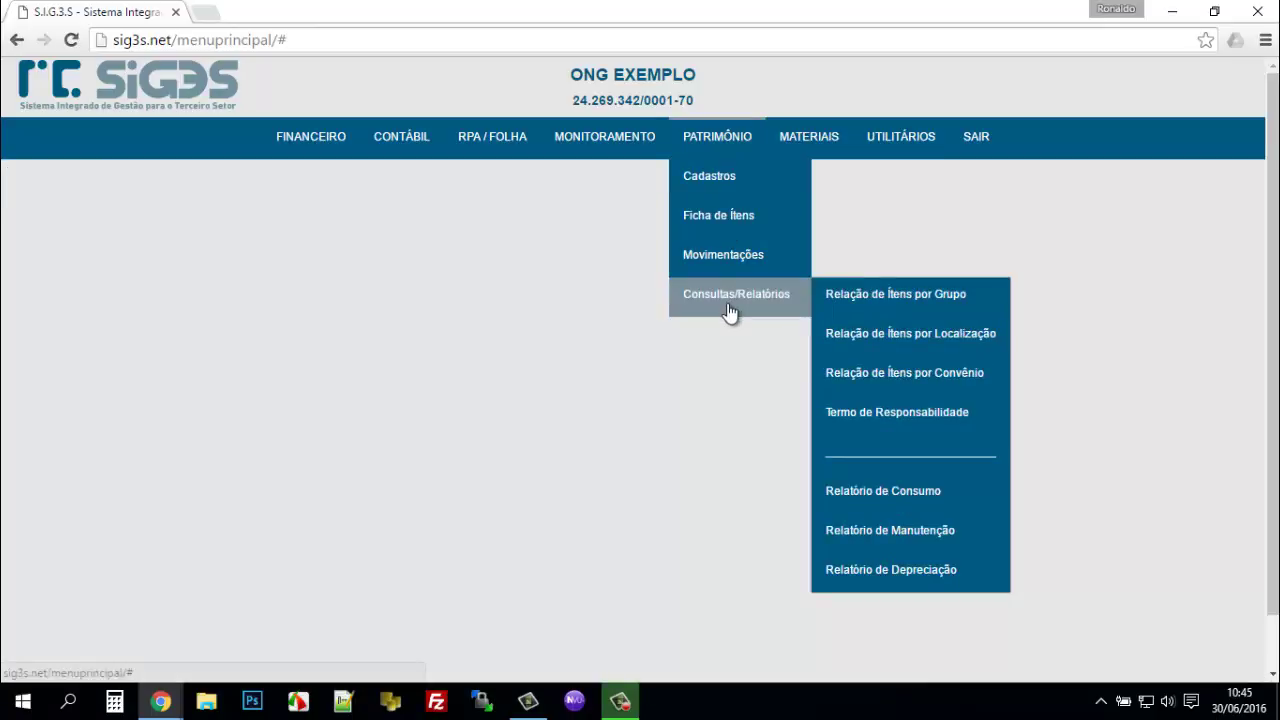